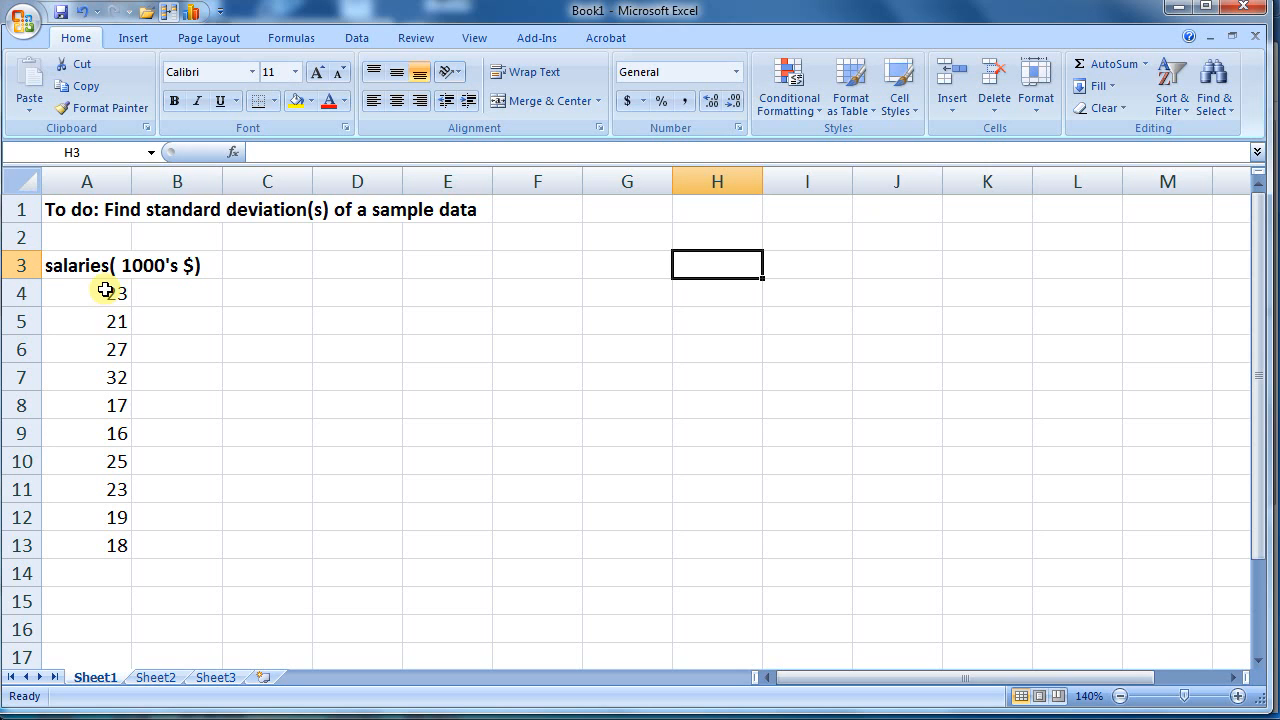
Glance at the tar table on Sheet2, then return to the Sheet1 salaries in column A.
left_click(152, 677)
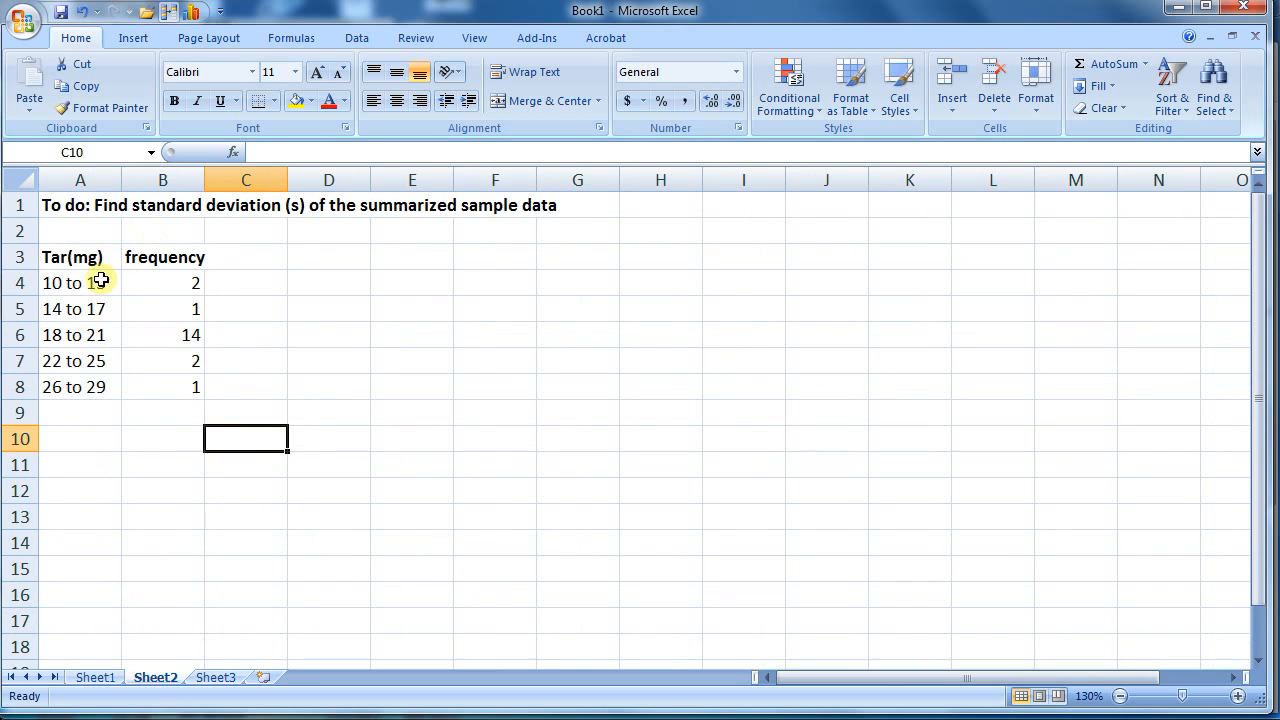
left_click(100, 678)
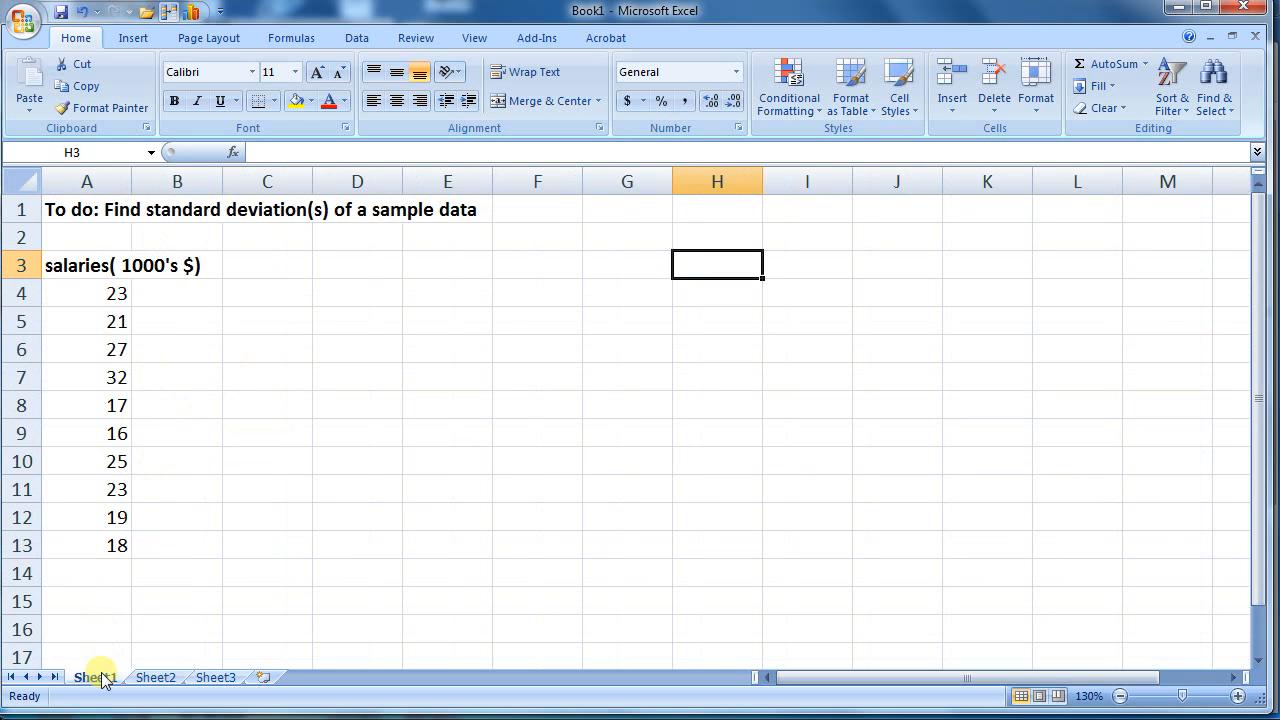
left_click_drag(114, 288, 94, 523)
left_click(257, 366)
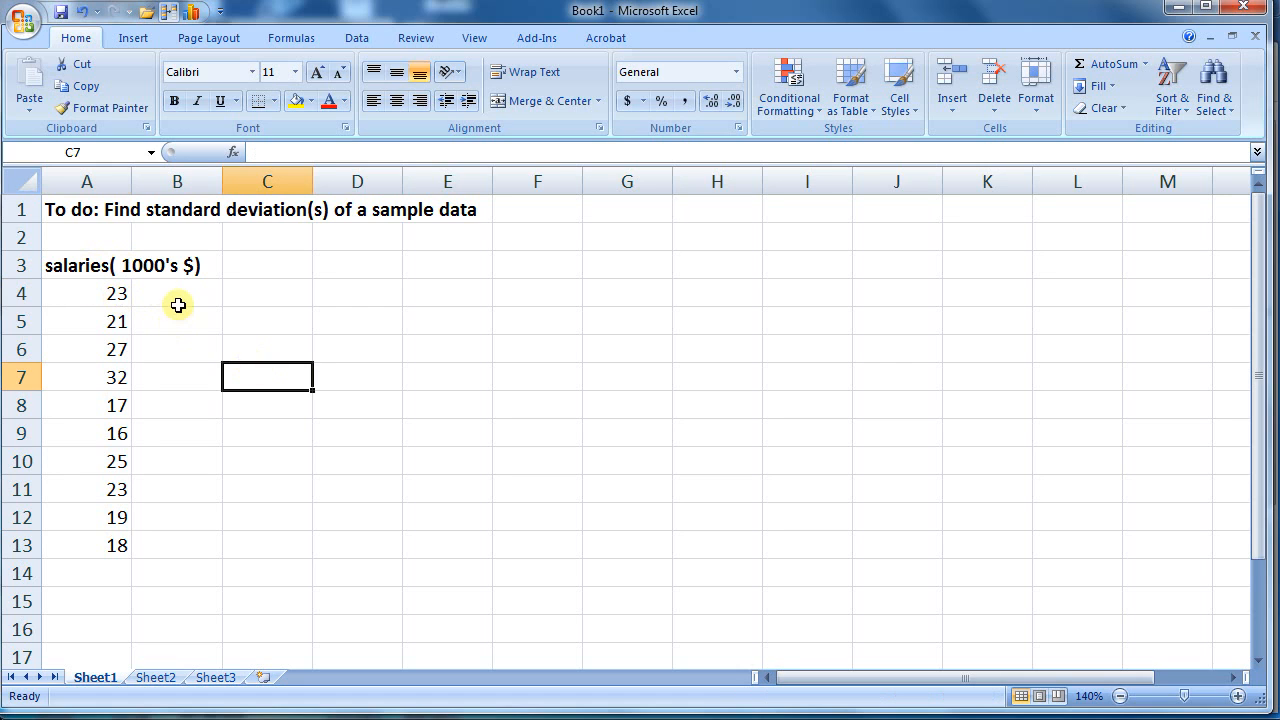
Label A14 'std dev' and enter =STDEV(A4:A13) in B14, returning 5.0.
left_click(102, 571)
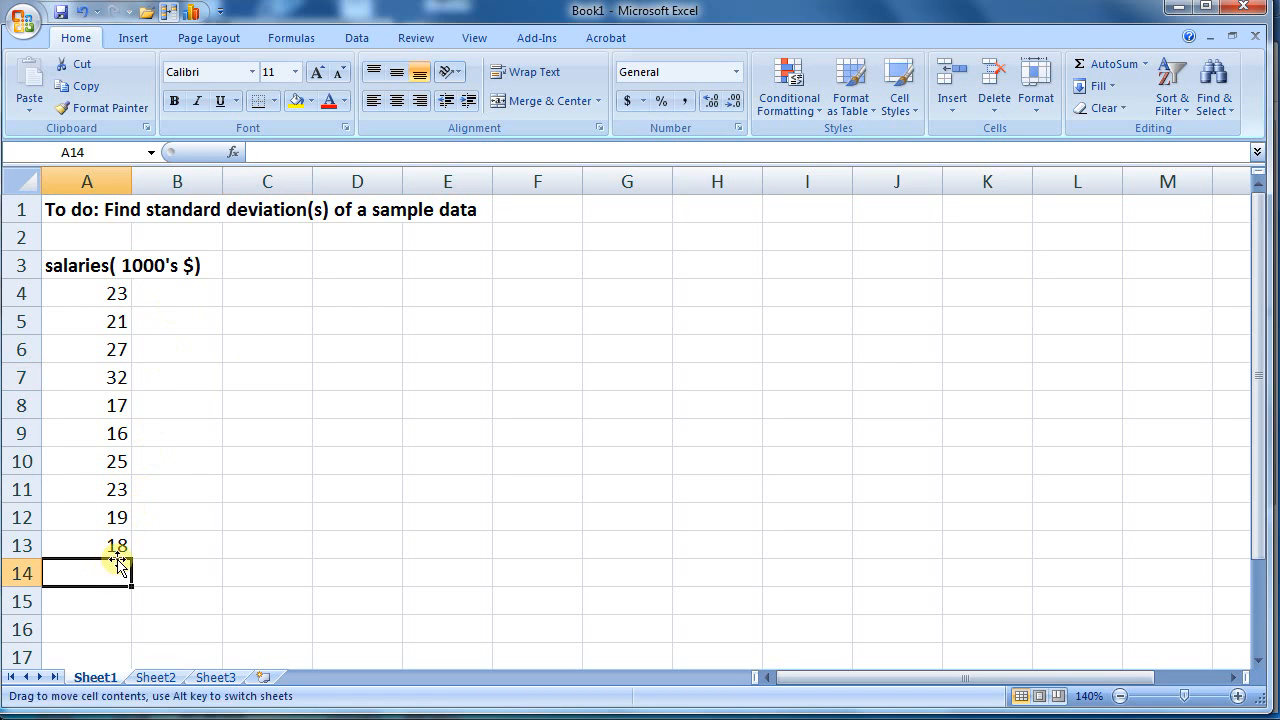
type("std dev")
key("Tab")
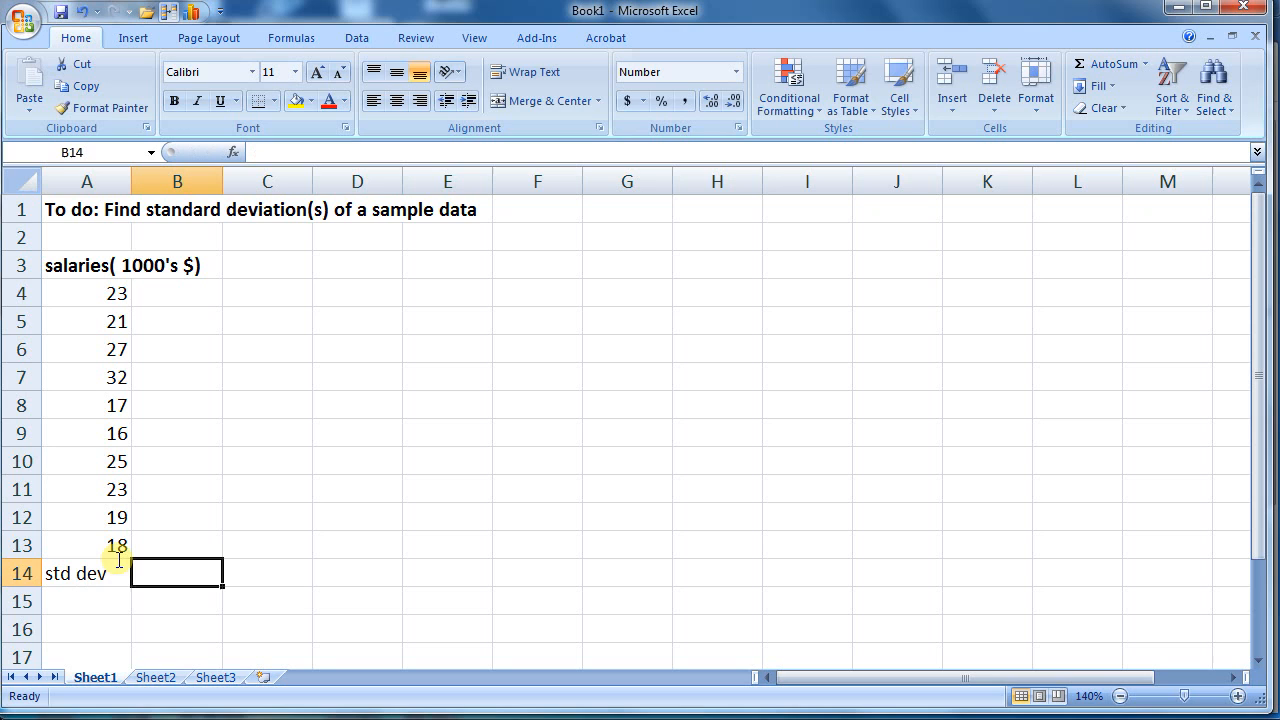
type("=")
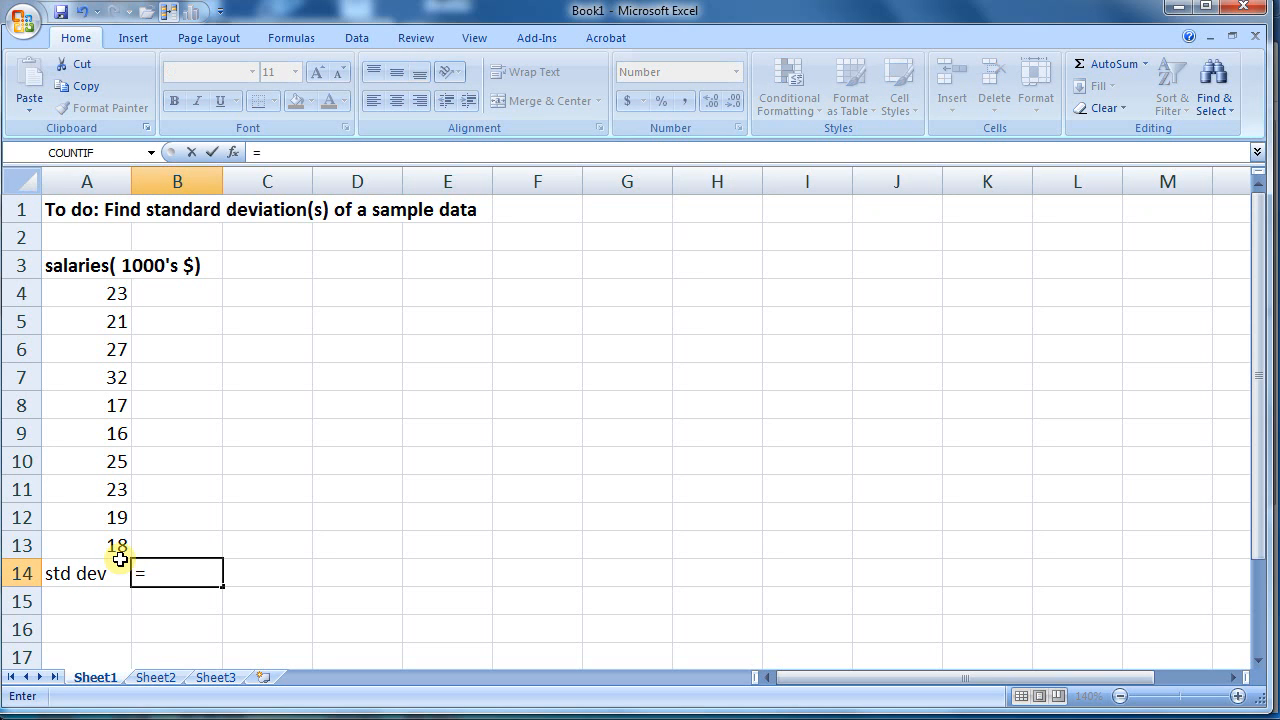
type("std")
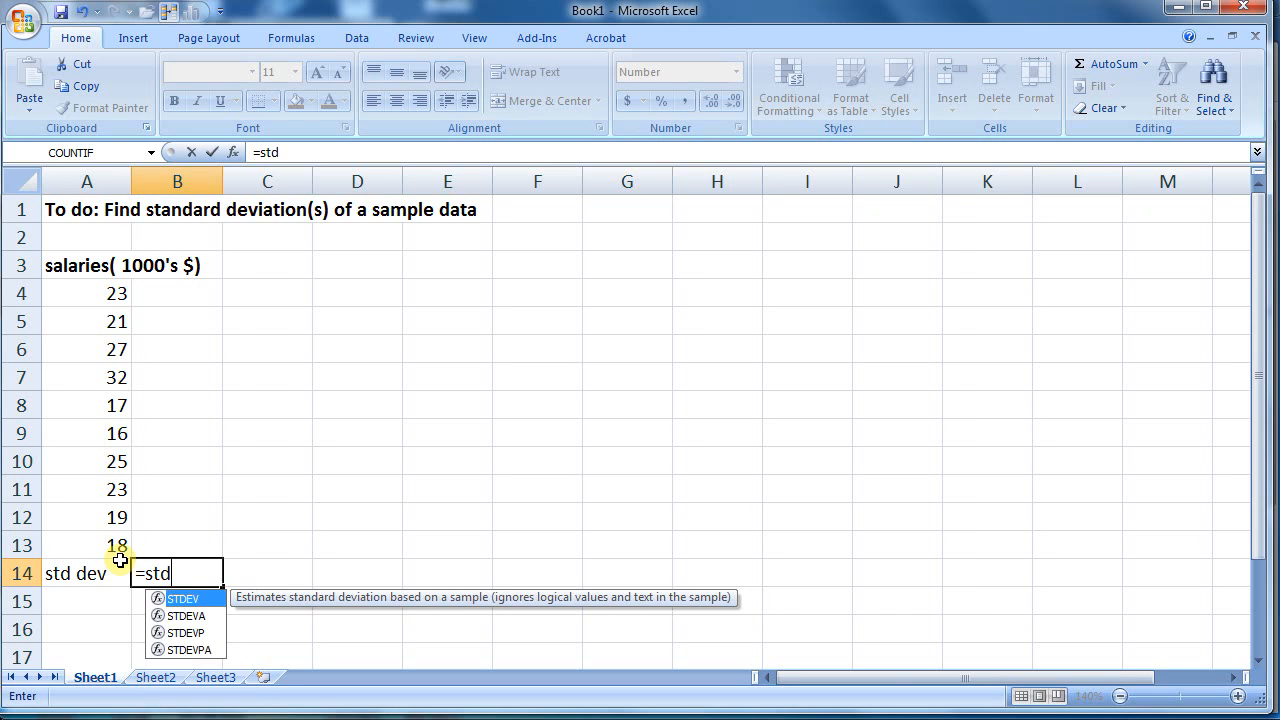
type("ev(")
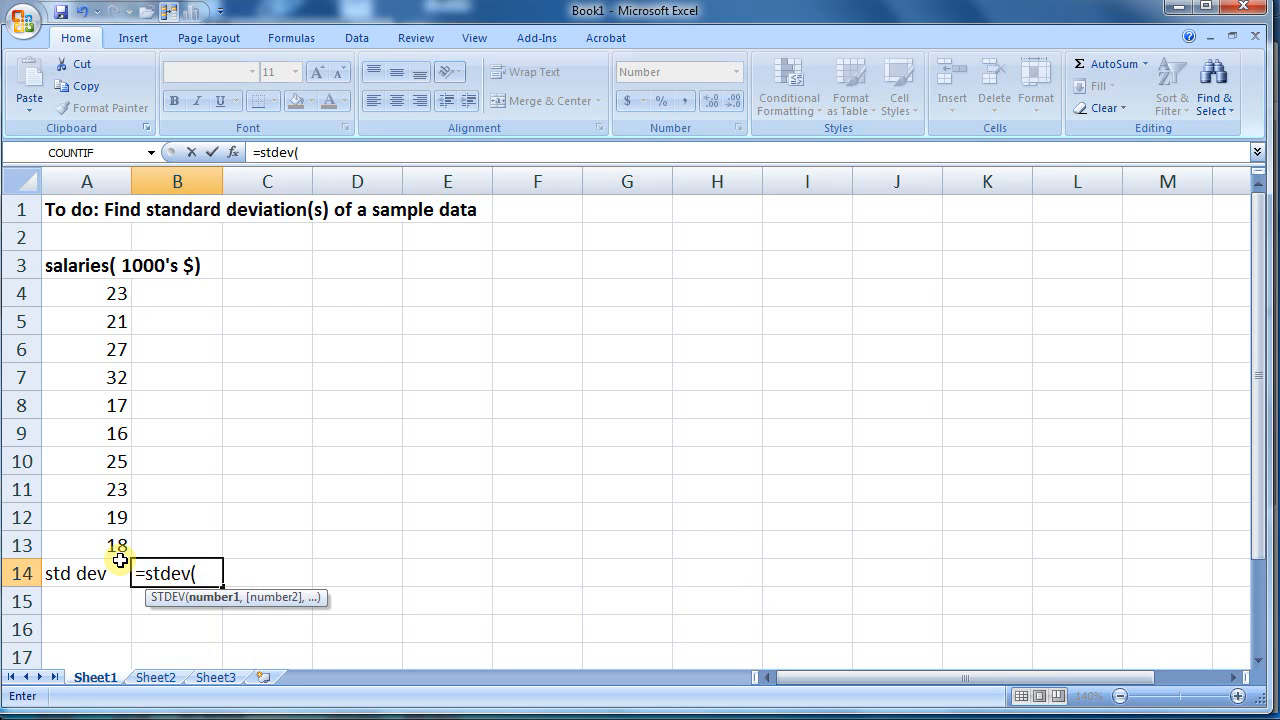
left_click_drag(100, 285, 82, 541)
type(")")
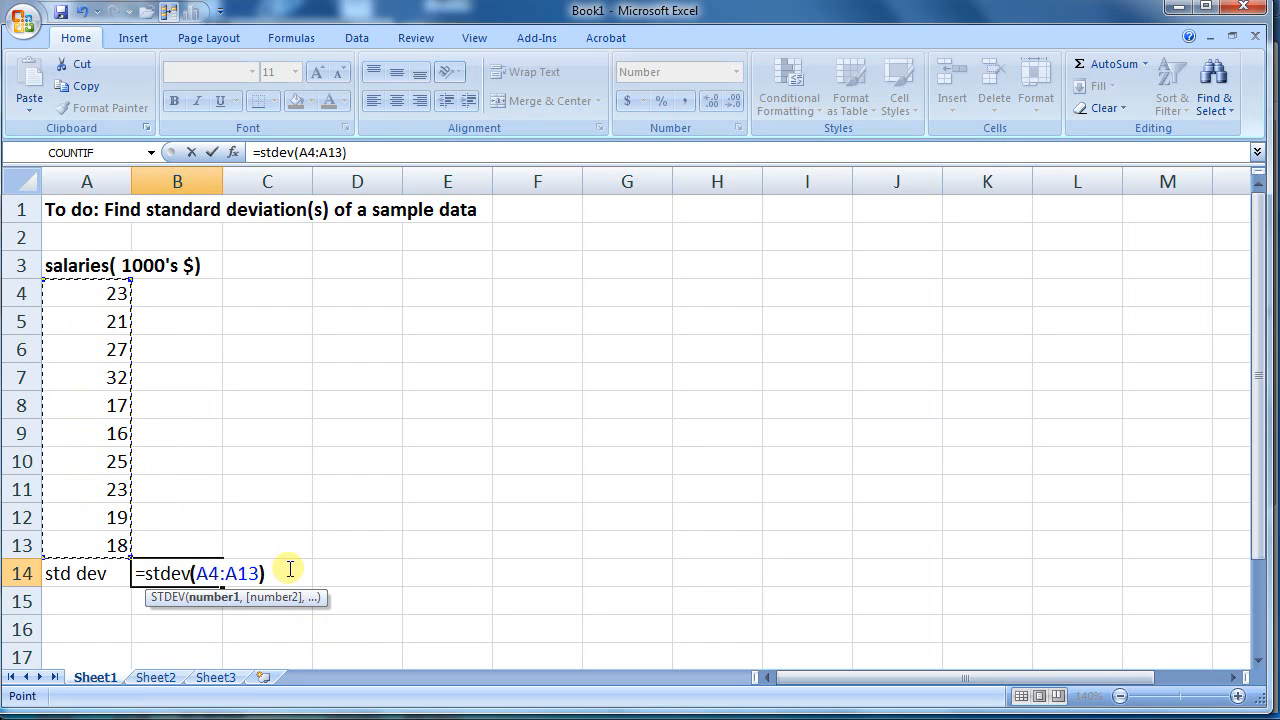
key("Return")
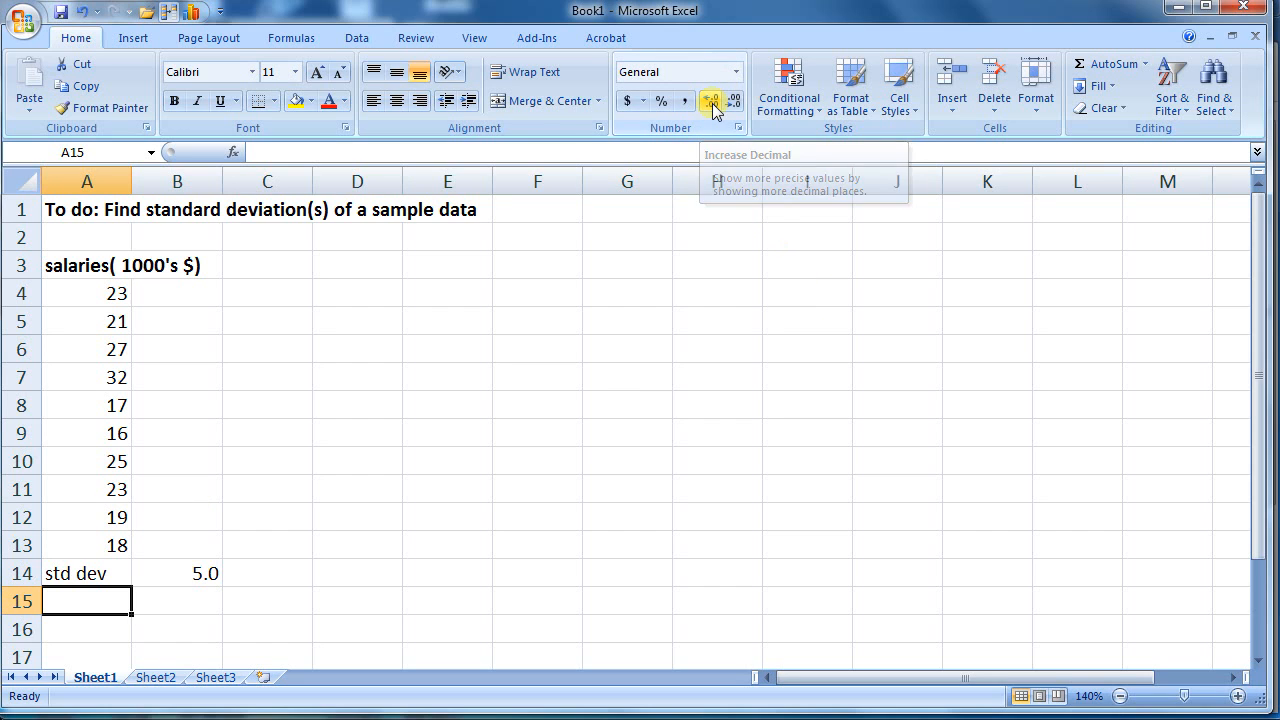
Format B14's standard deviation to two decimal places so it reads 4.98.
left_click(205, 573)
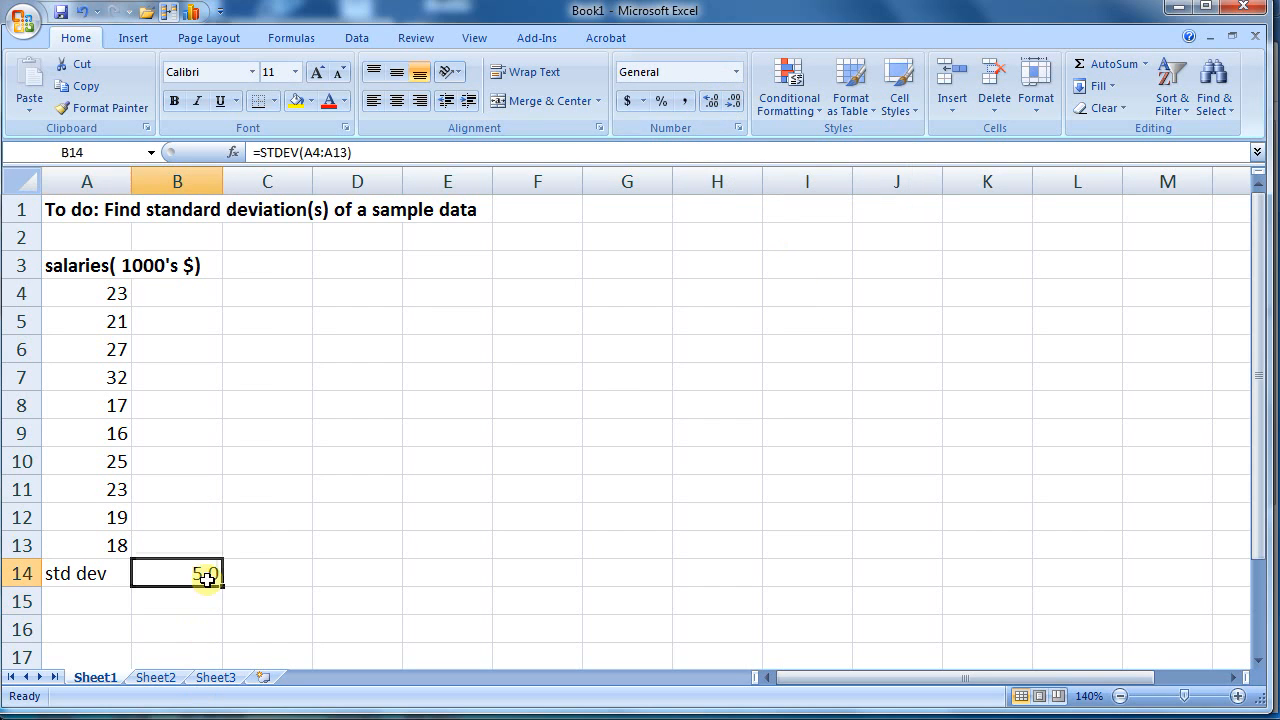
left_click(735, 104)
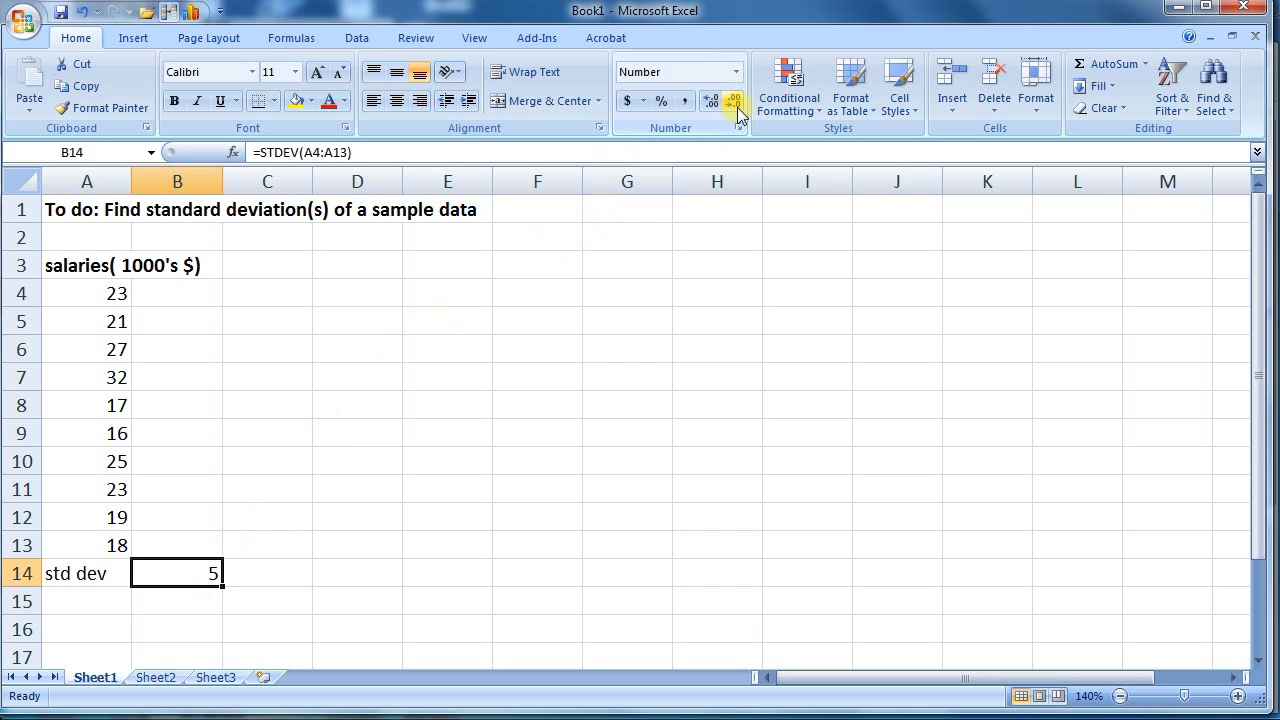
left_click(709, 104)
left_click(709, 104)
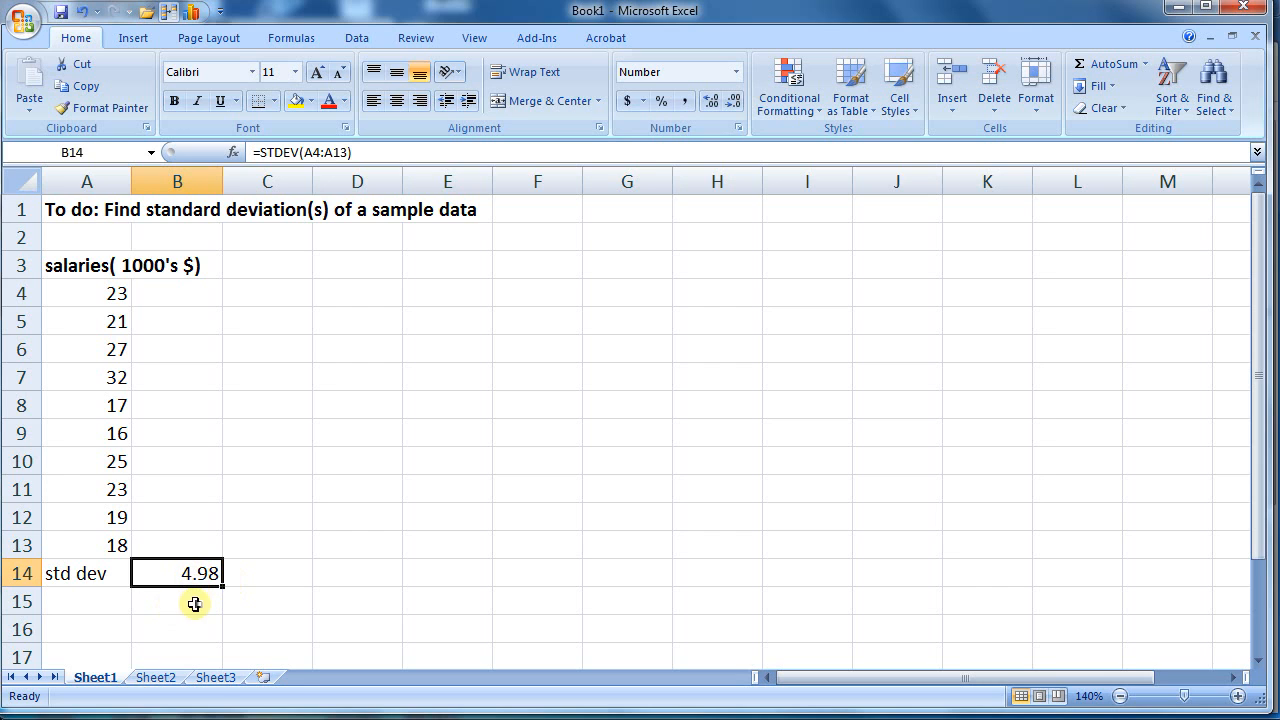
Switch to Sheet2 and inspect the Tar(mg) classes and frequencies 2, 1, 14, 2, 1.
left_click(160, 680)
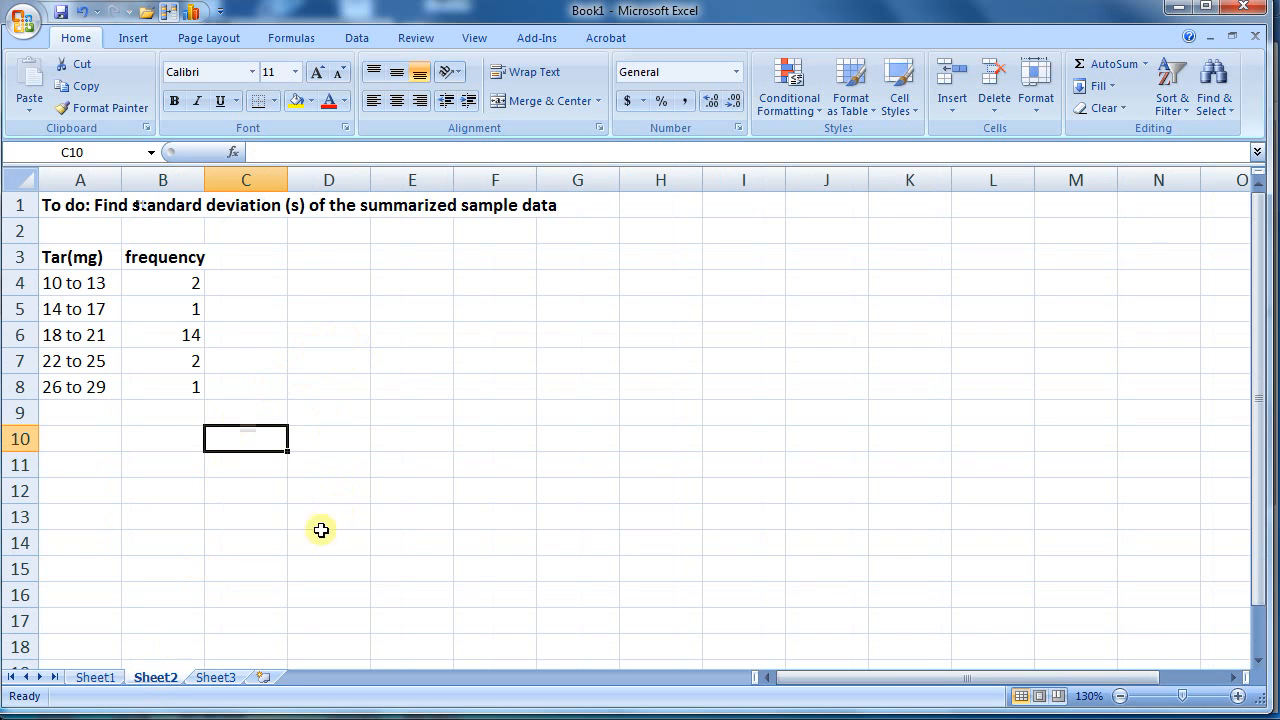
left_click(158, 439)
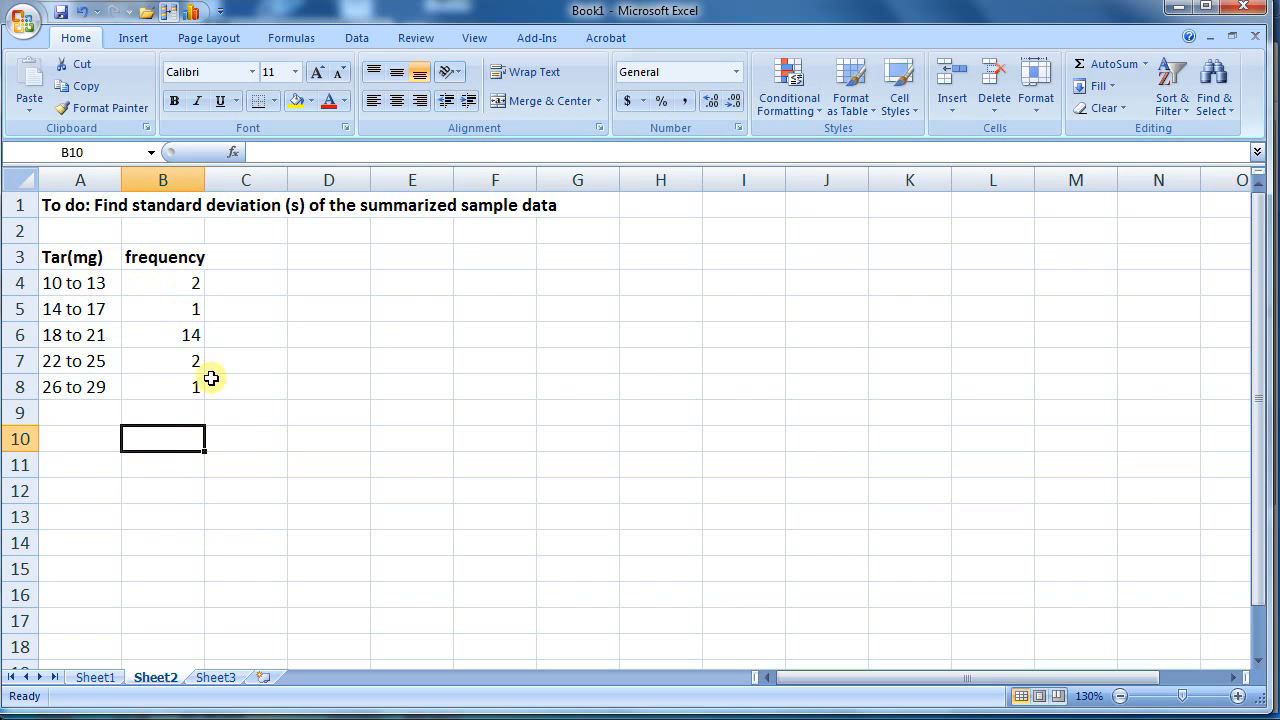
left_click(98, 437)
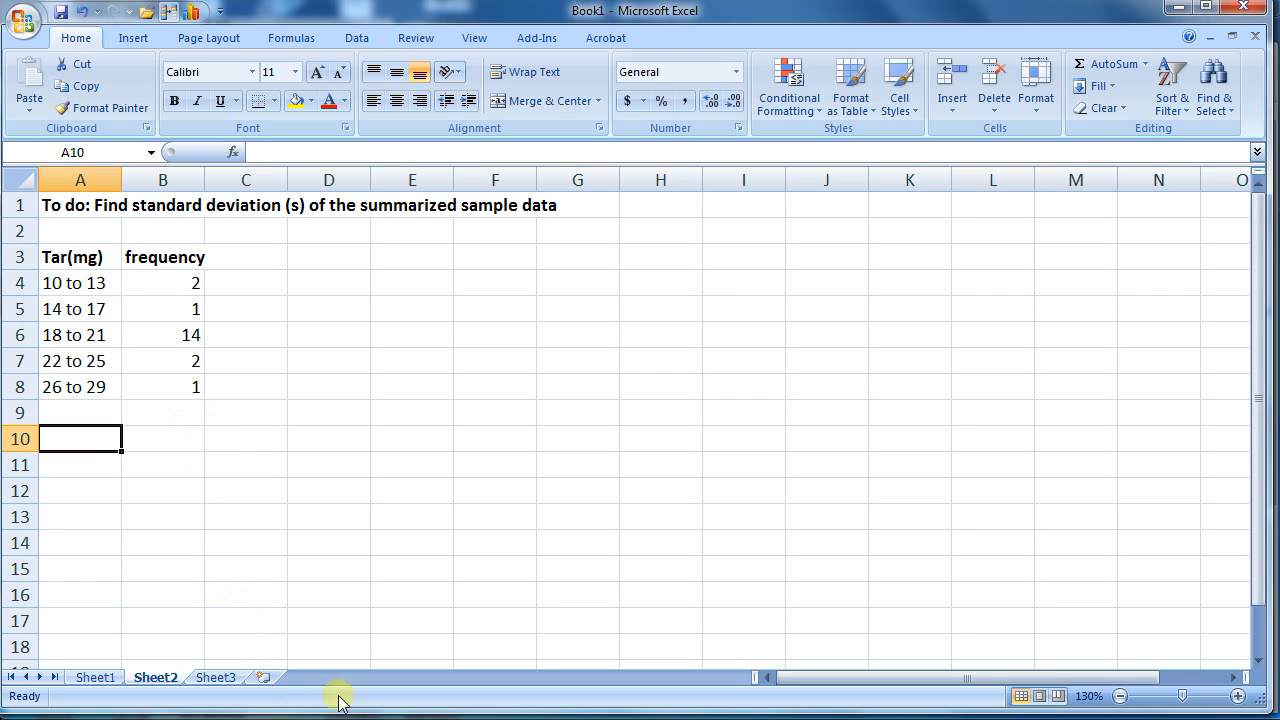
Sign in to StatCrunch in Chrome with the account ID and password.
left_click(235, 703)
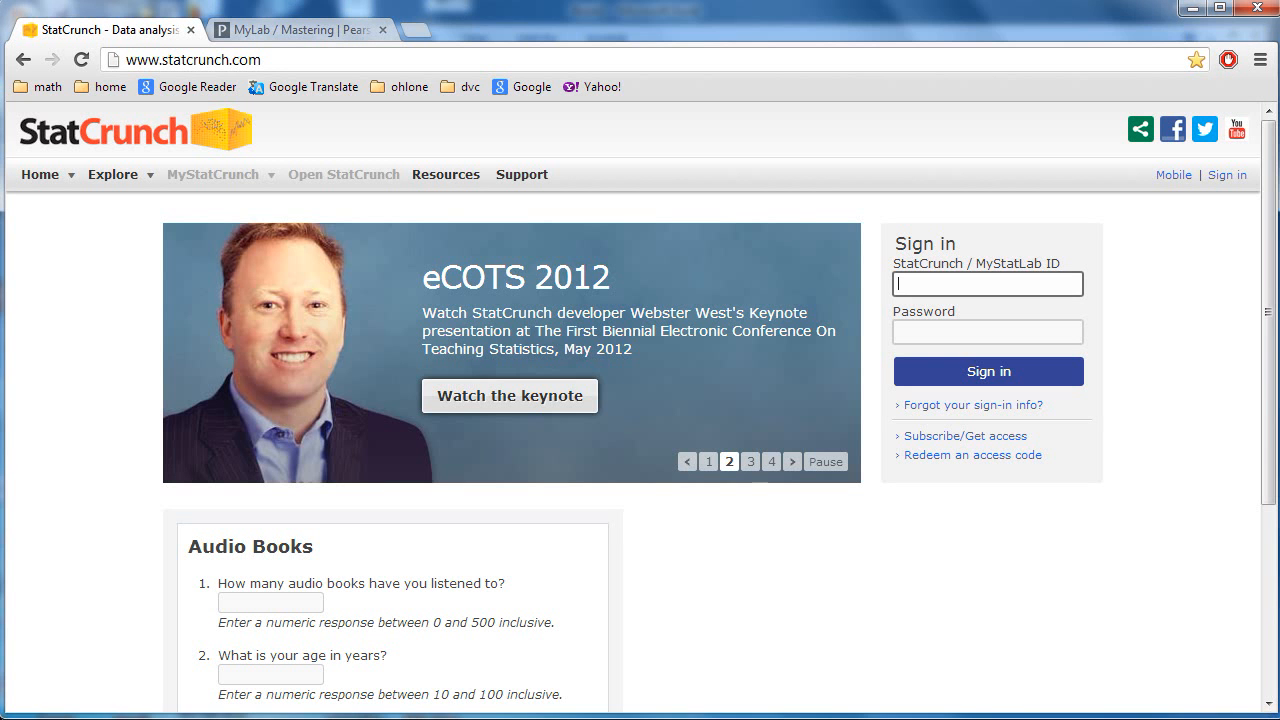
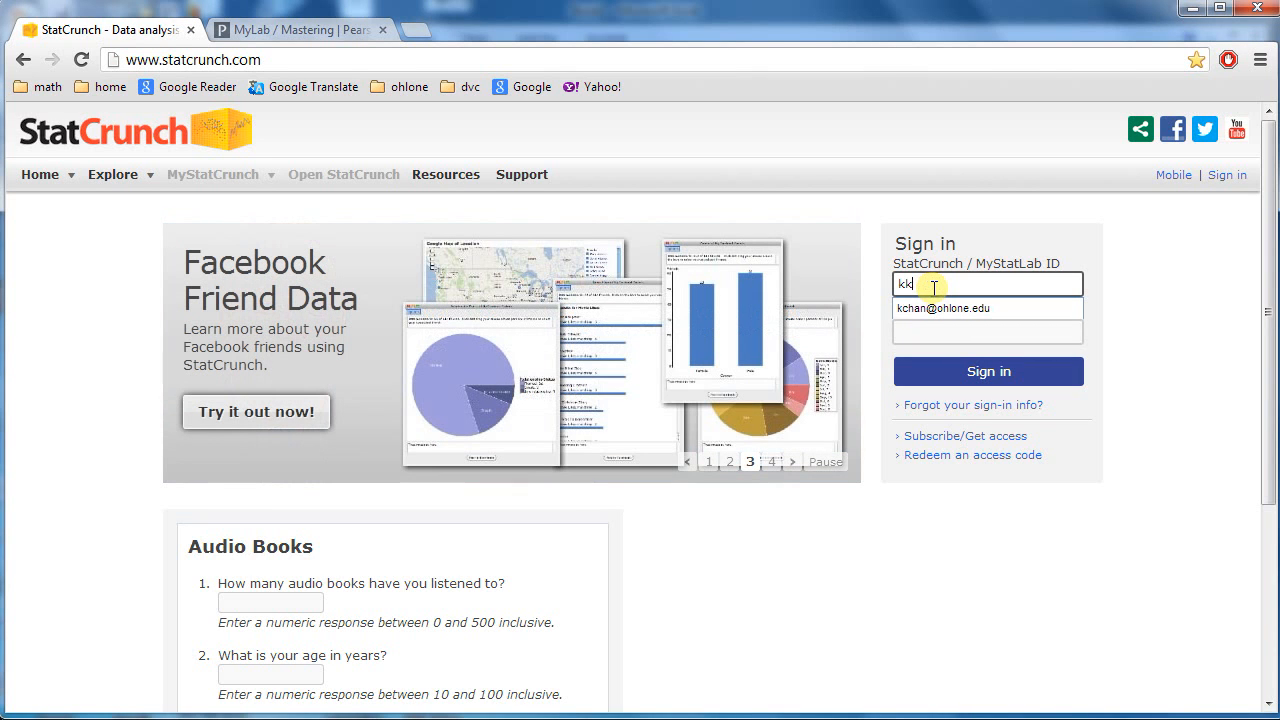
key("Tab")
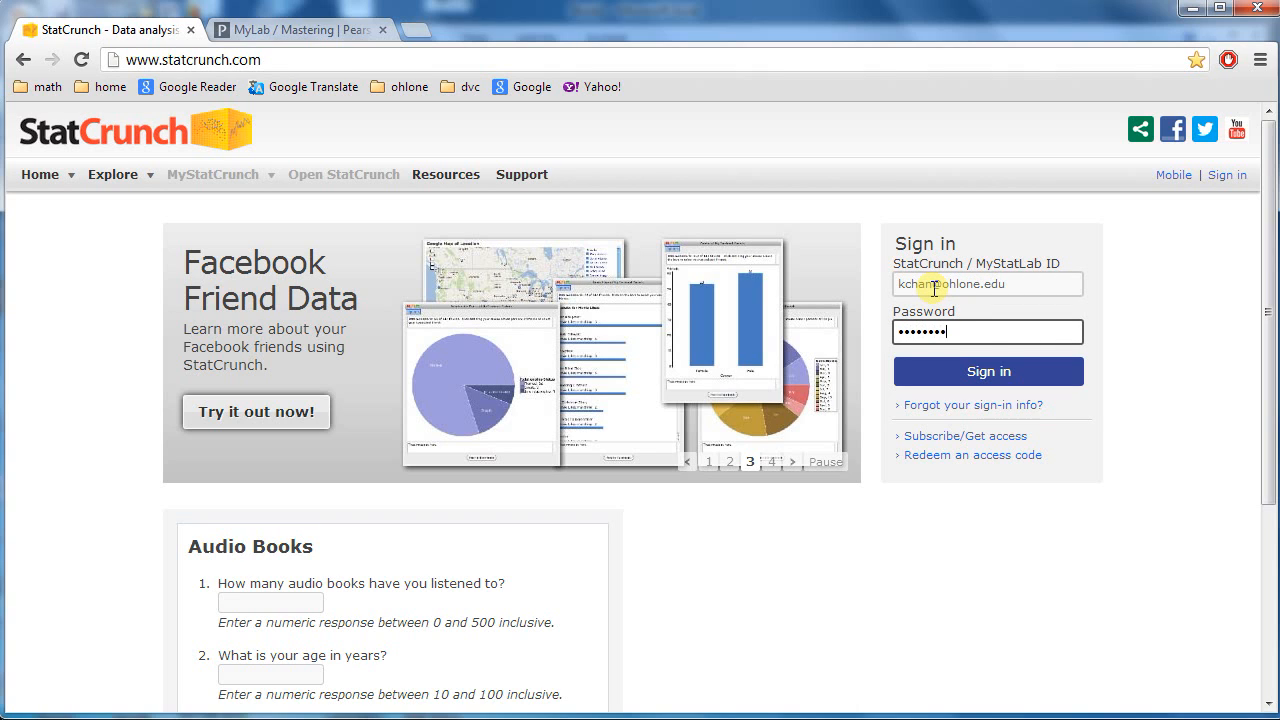
key("Return")
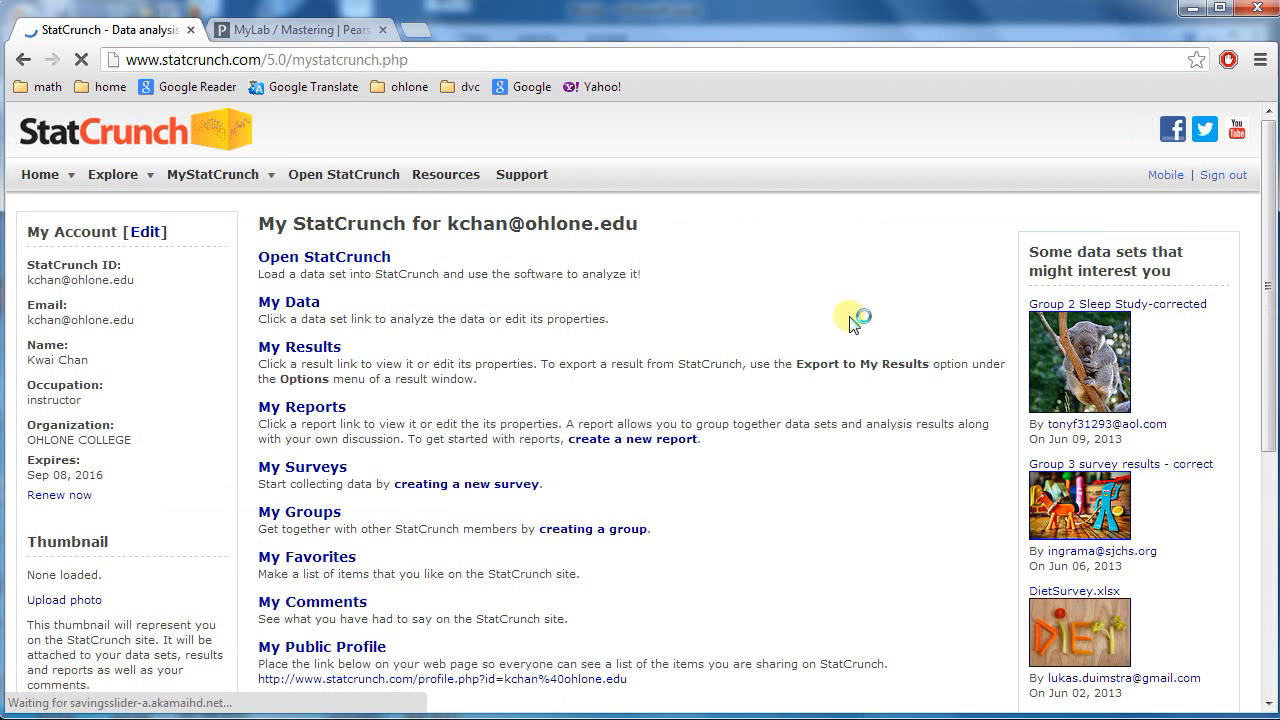
Launch the StatCrunch application and allow its Java applet to run, giving an empty data table.
left_click(370, 195)
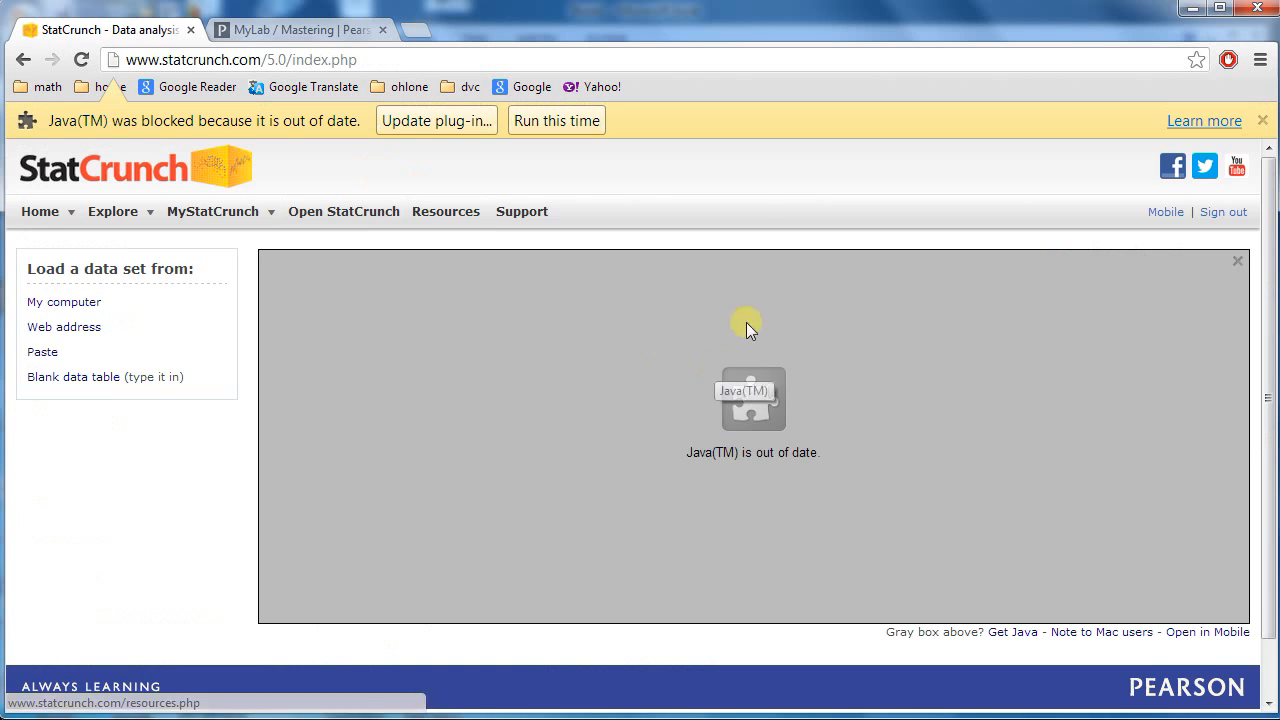
left_click(576, 121)
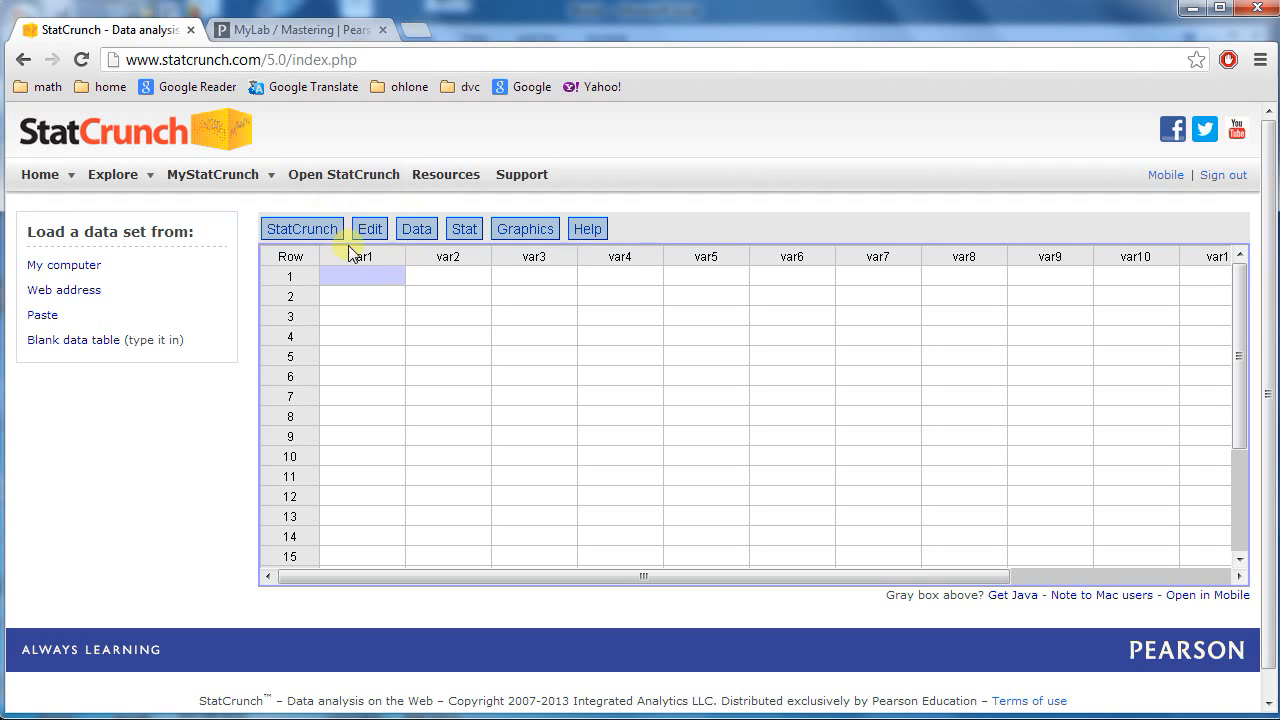
left_click(374, 255)
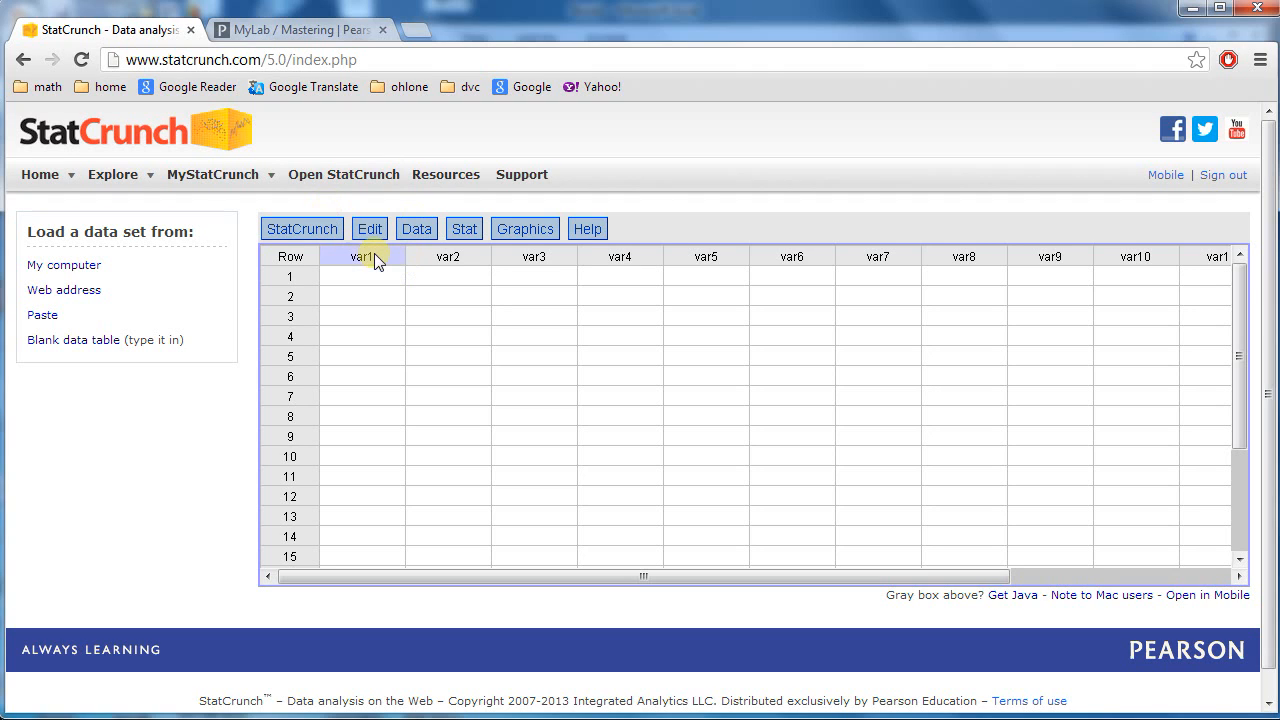
left_click(422, 232)
mouse_move(465, 255)
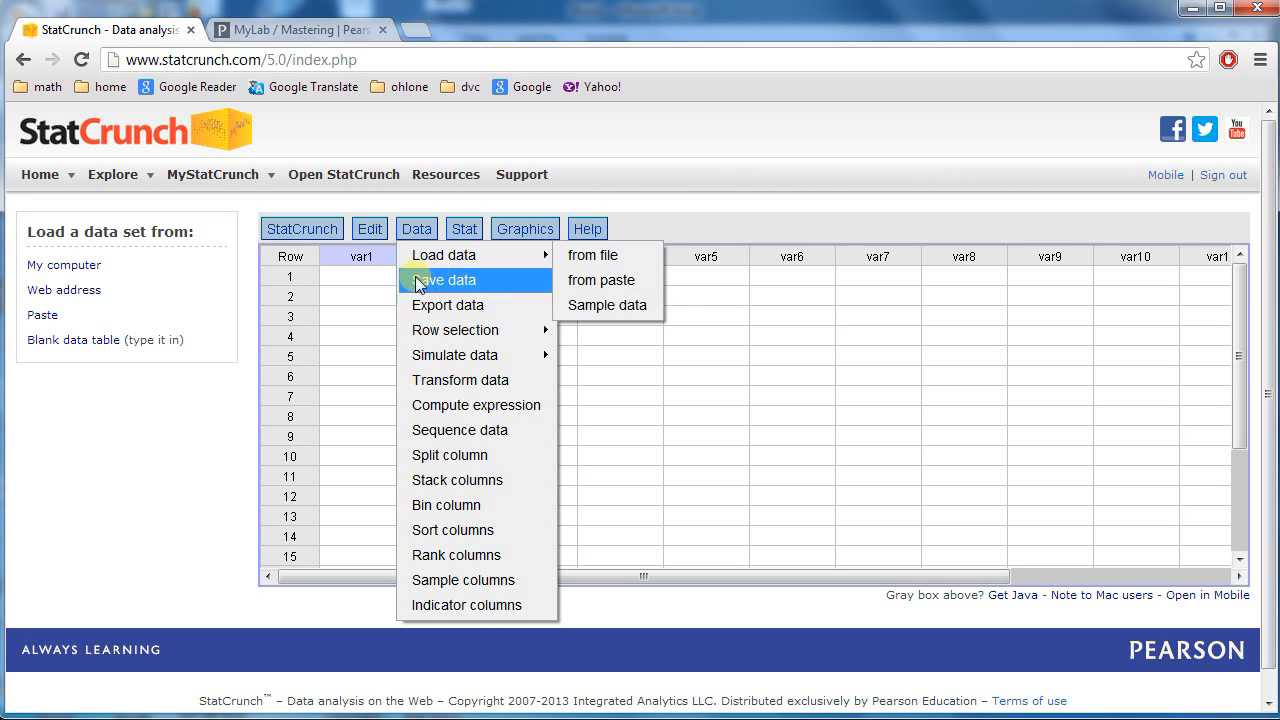
left_click(363, 277)
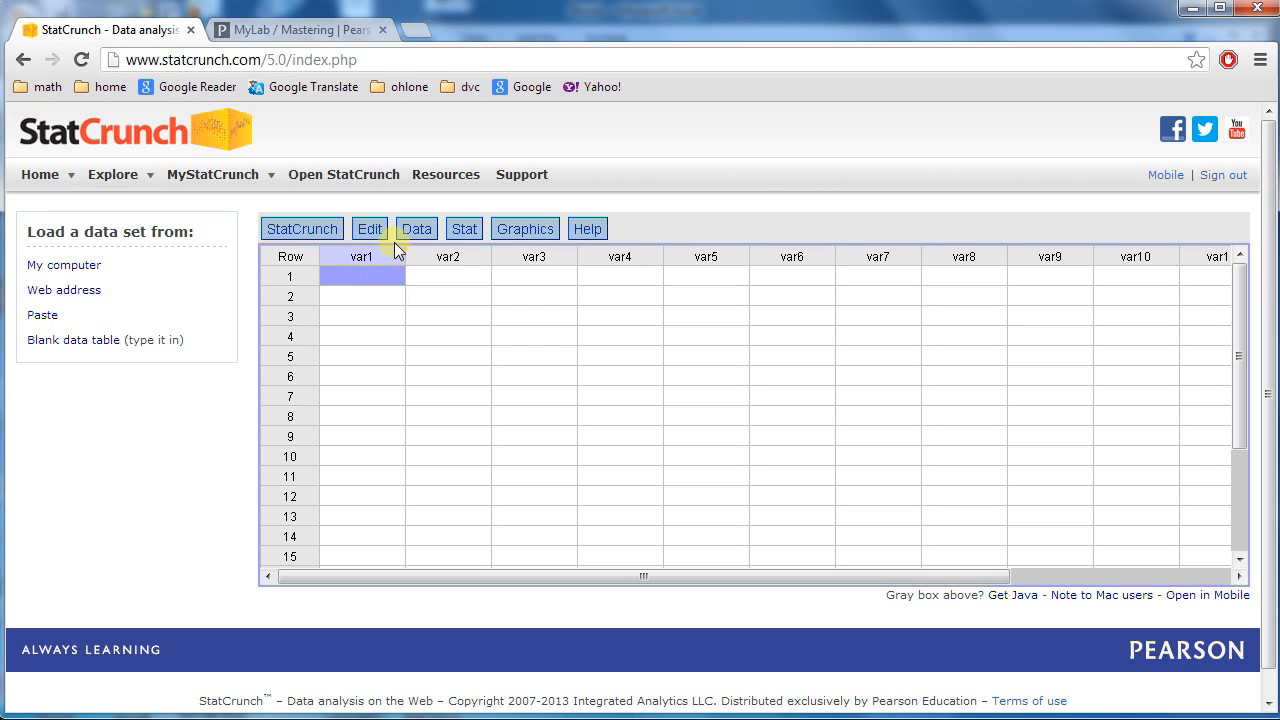
left_click(378, 295)
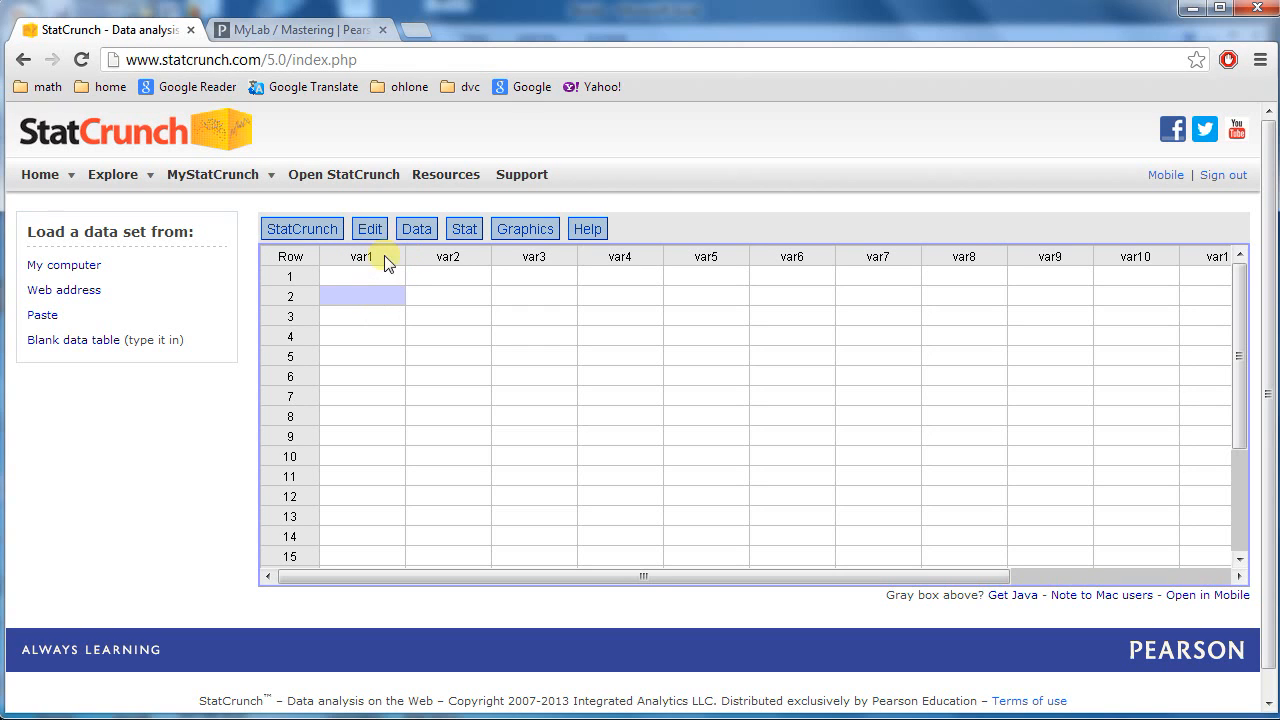
key("Up")
key("Up")
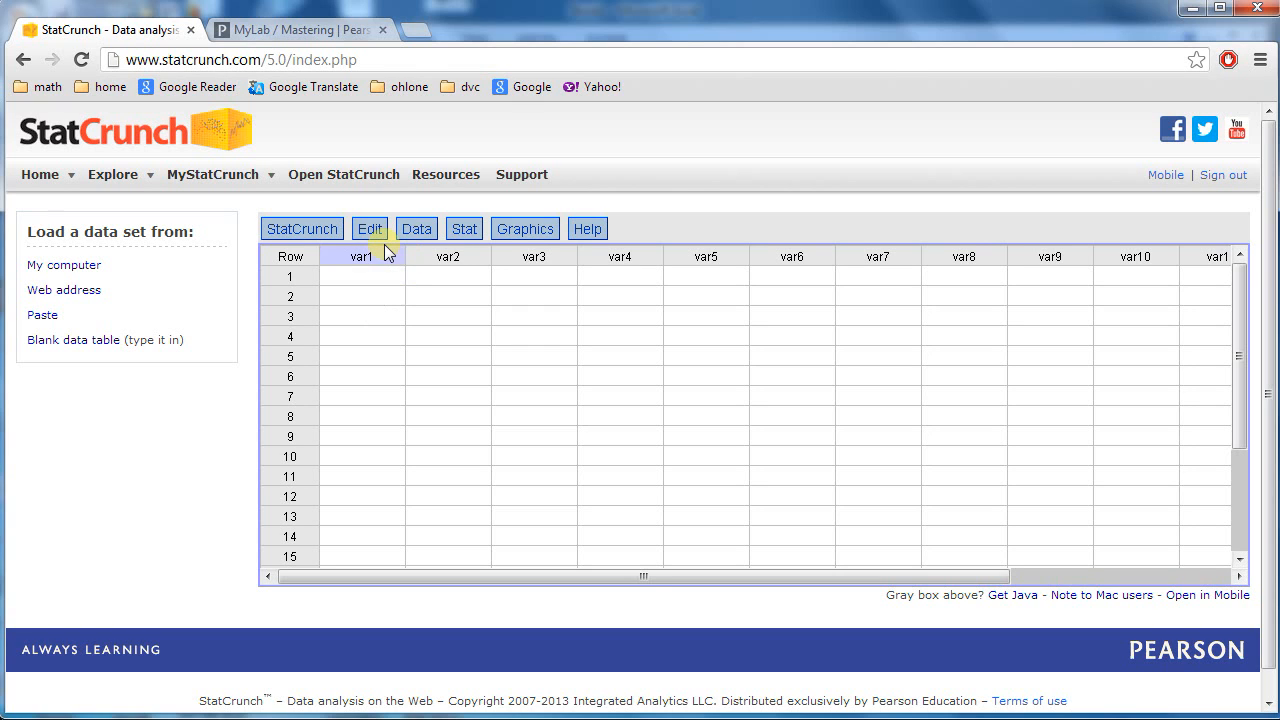
key("Down")
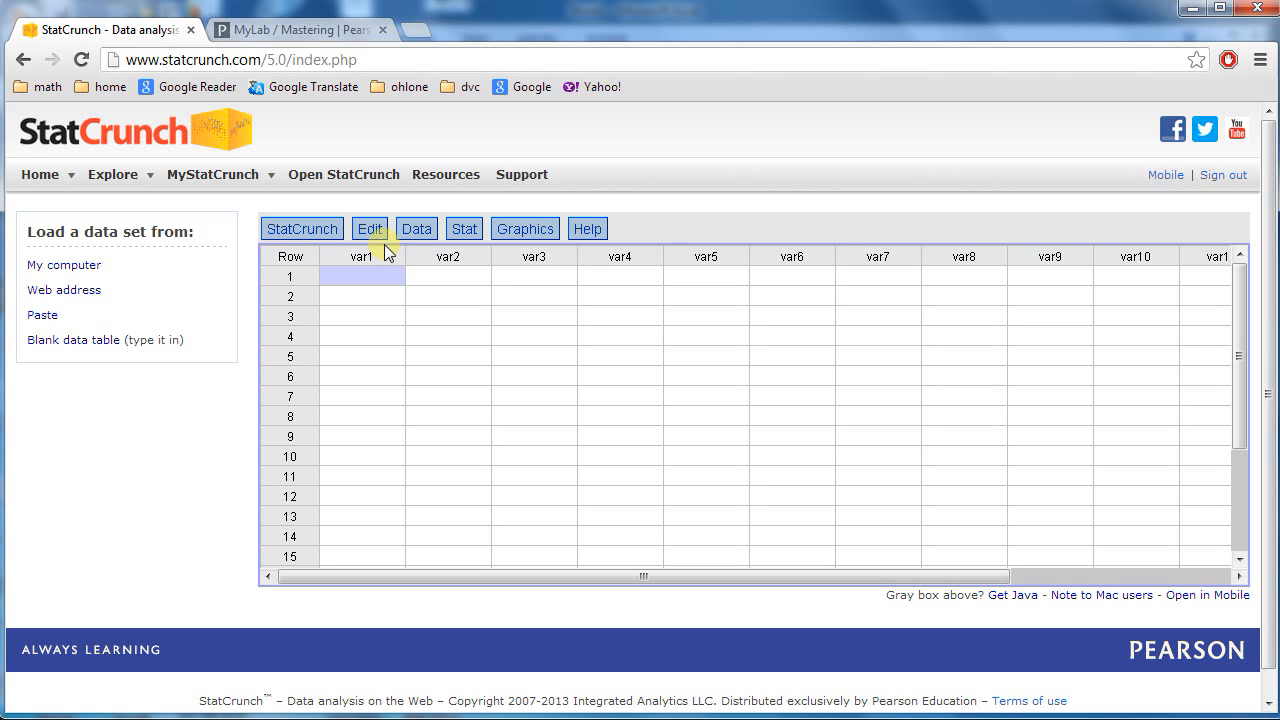
key("Up")
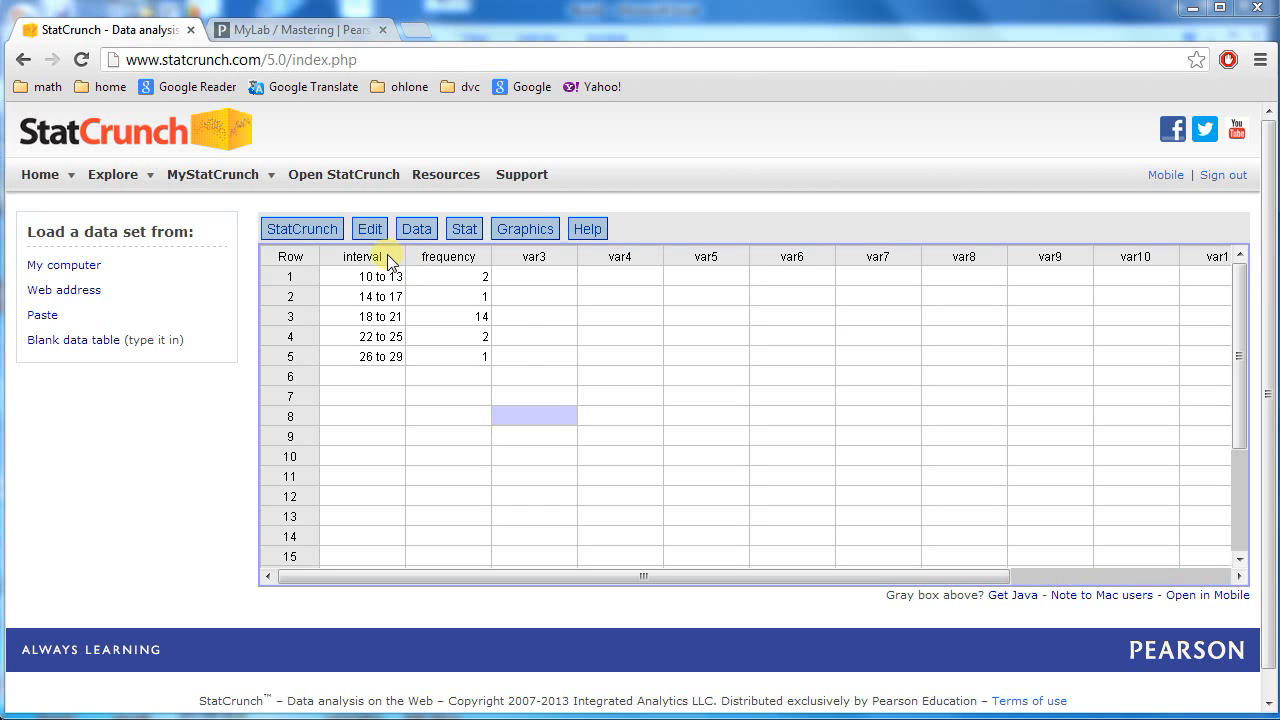
left_click(465, 281)
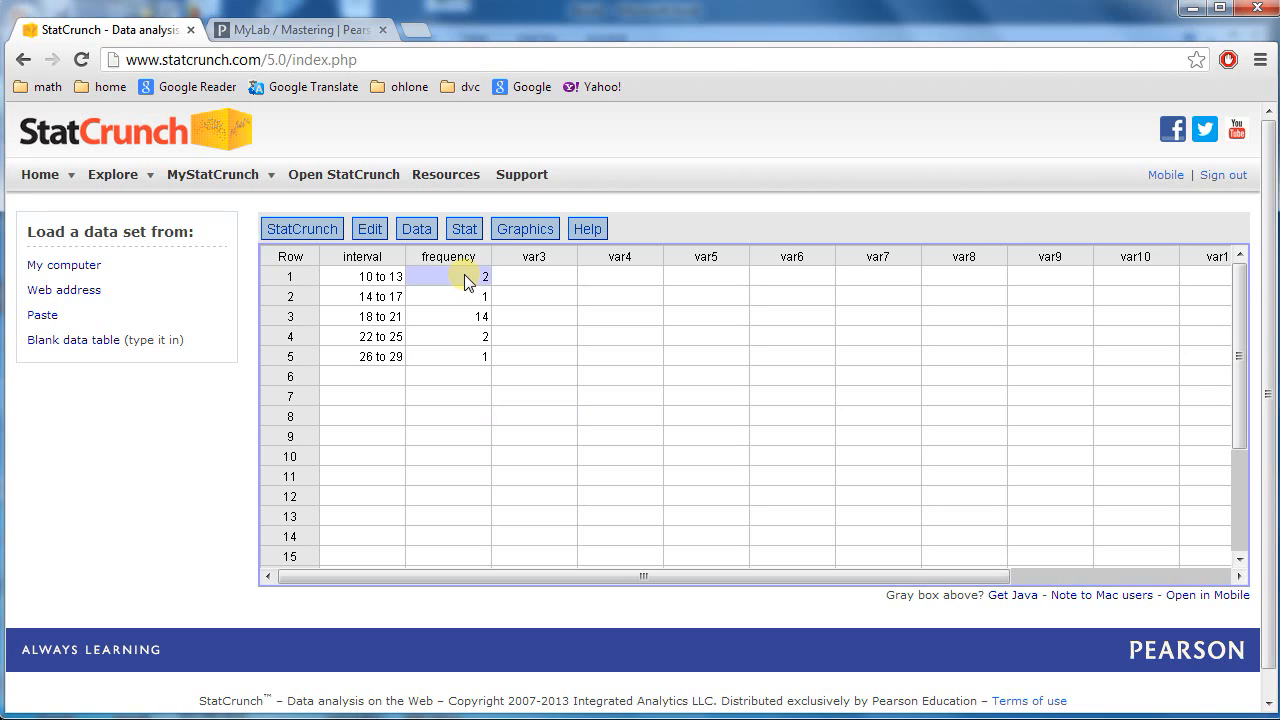
left_click(458, 293)
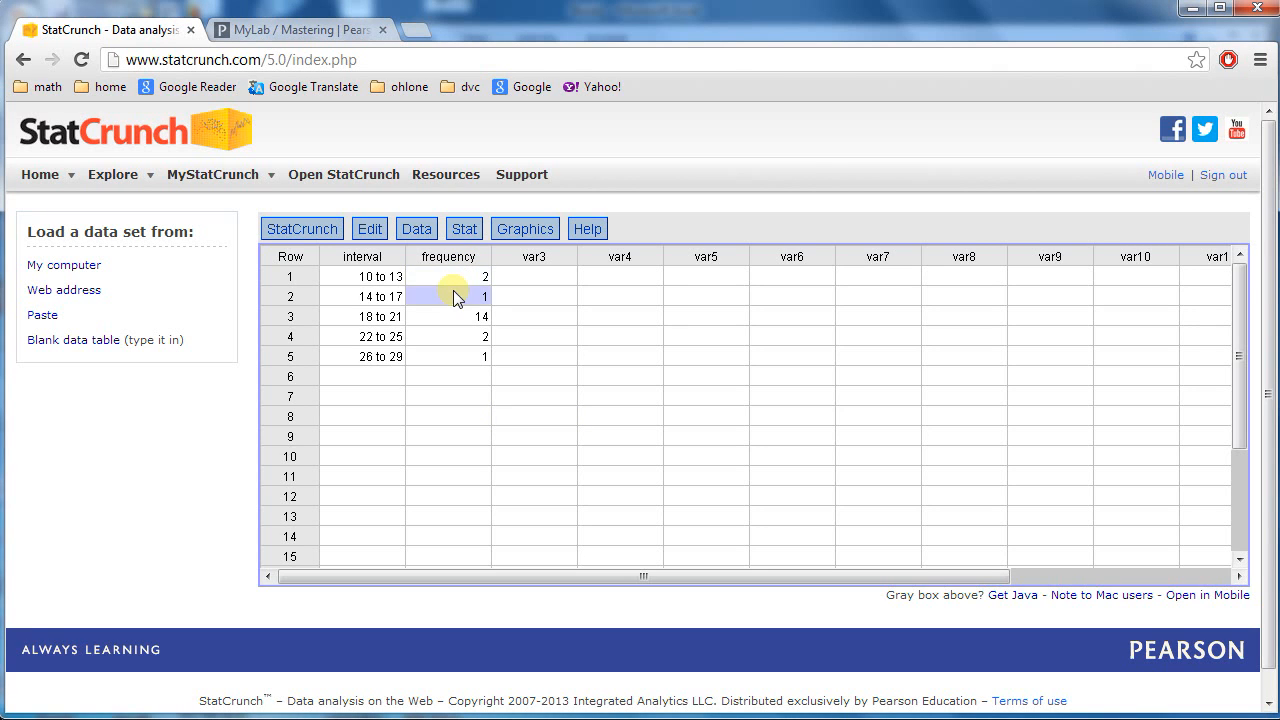
left_click(464, 281)
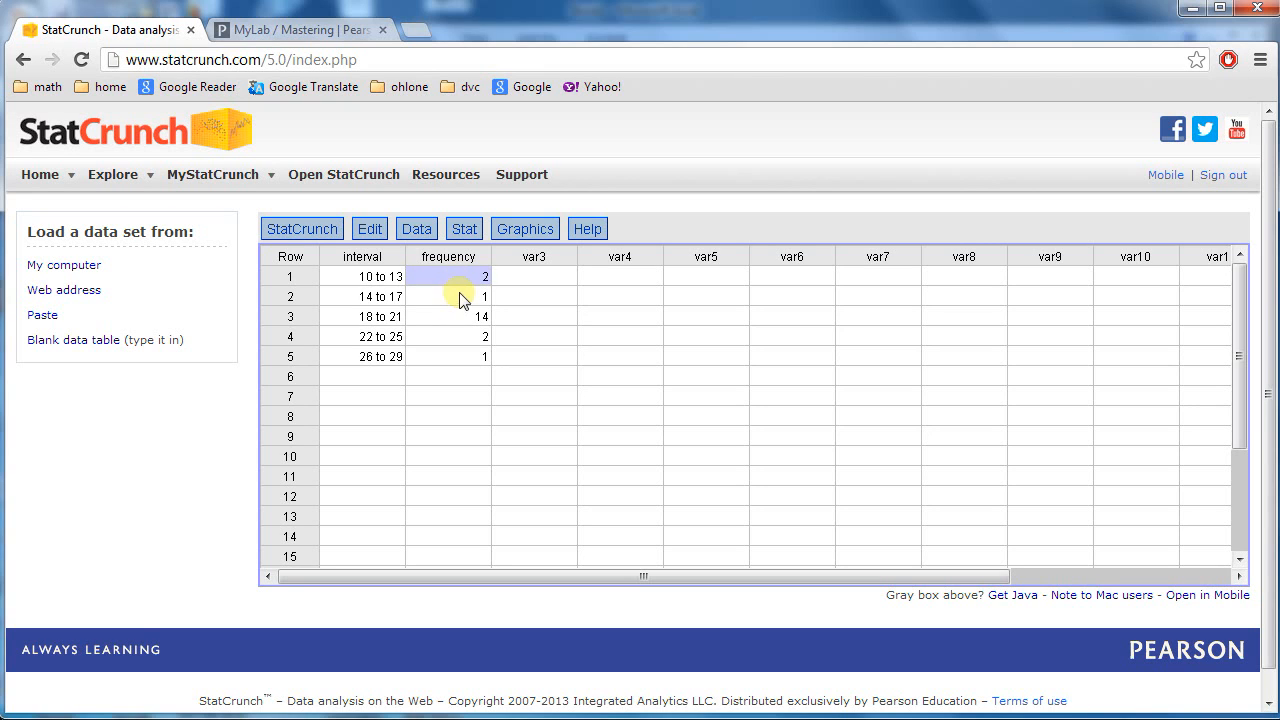
left_click(459, 295)
left_click(473, 274)
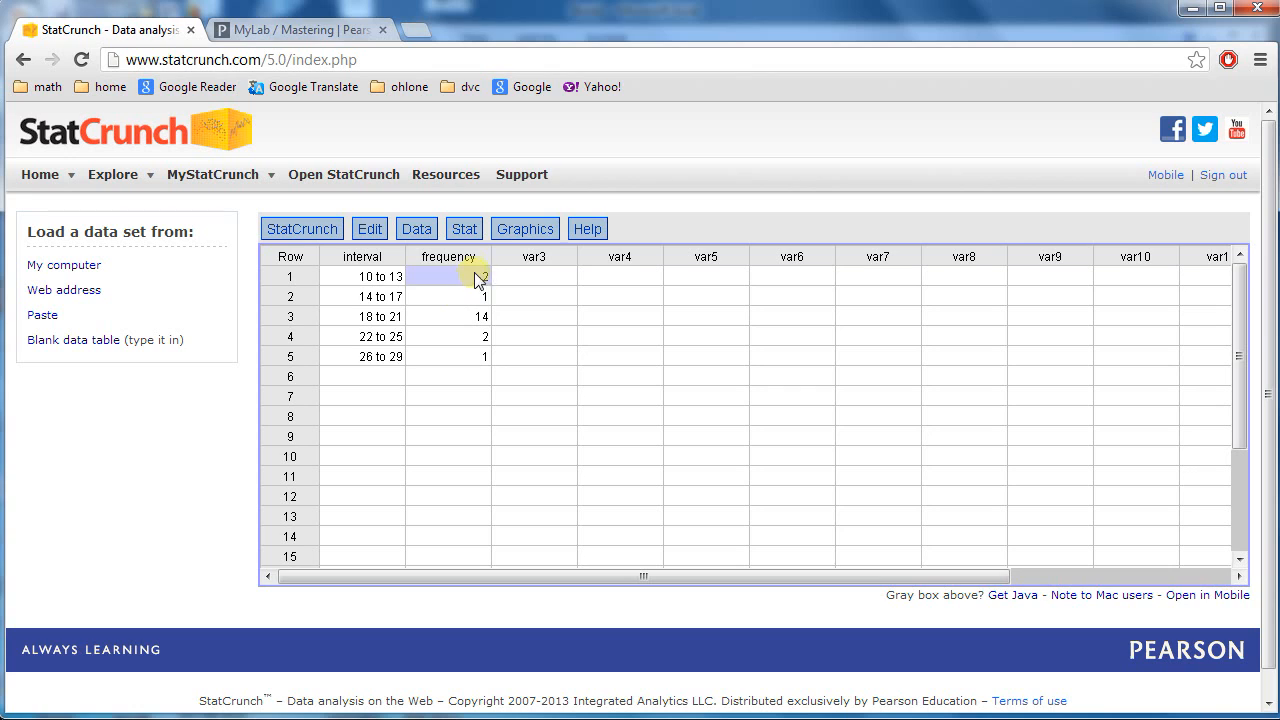
left_click(375, 278)
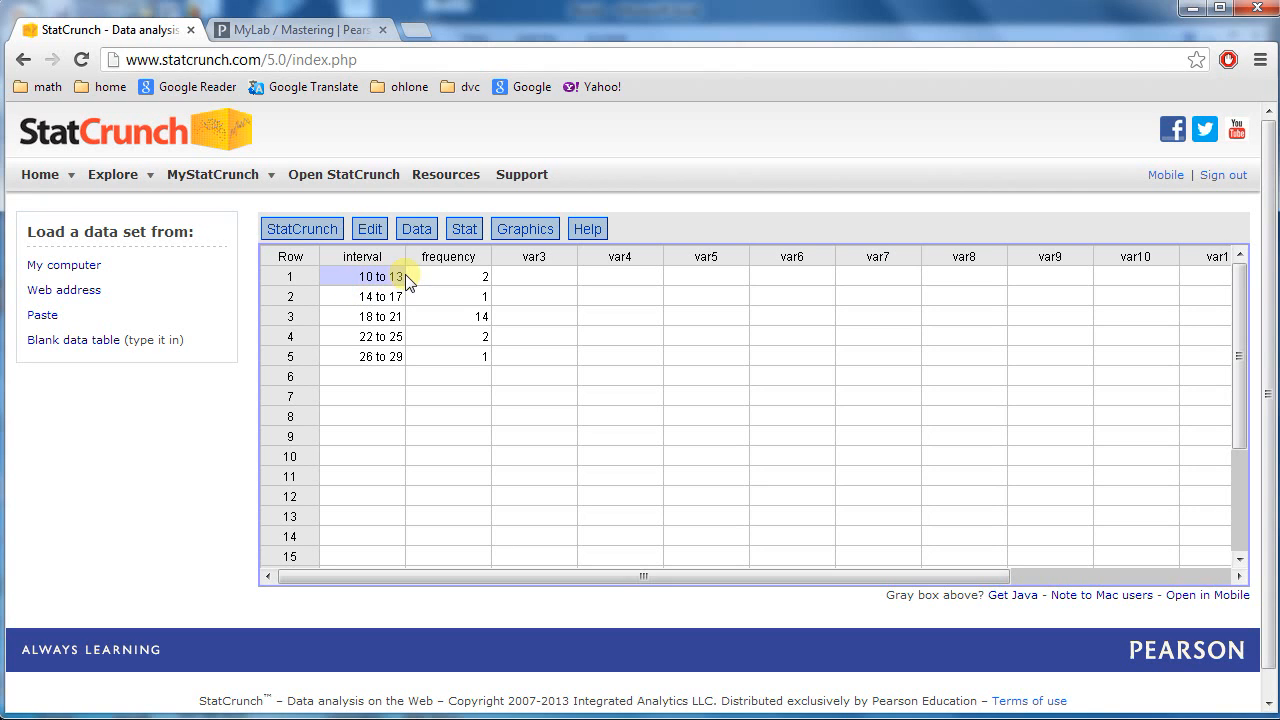
Start a Stat > Summary Stats > Grouped/Binned data summary.
left_click(464, 229)
mouse_move(481, 258)
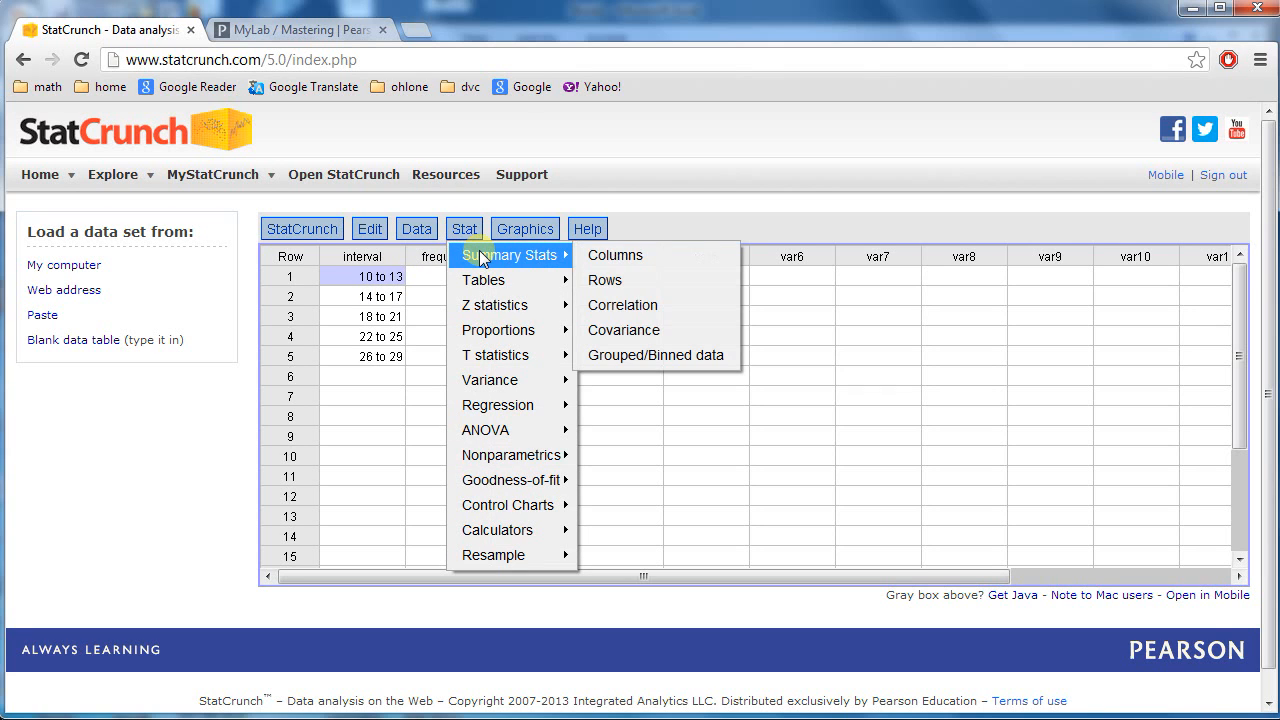
left_click(625, 355)
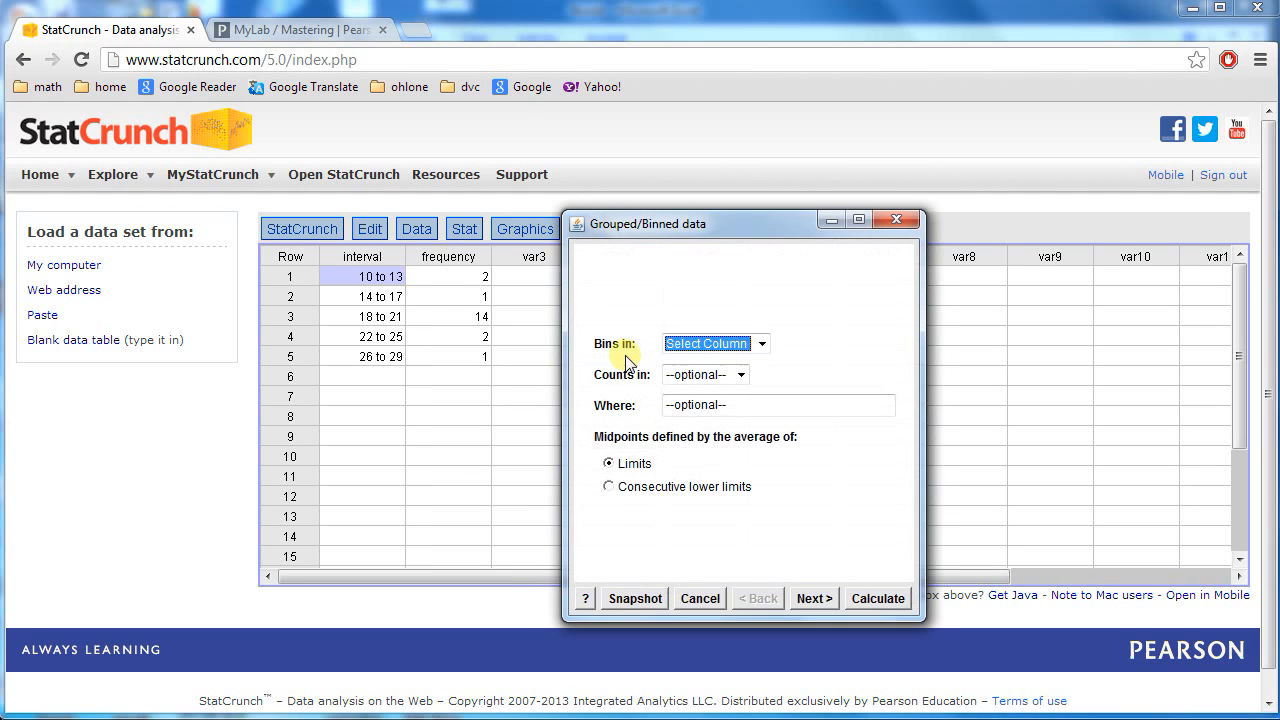
Take bins from the interval column and counts from the frequency column.
left_click(762, 344)
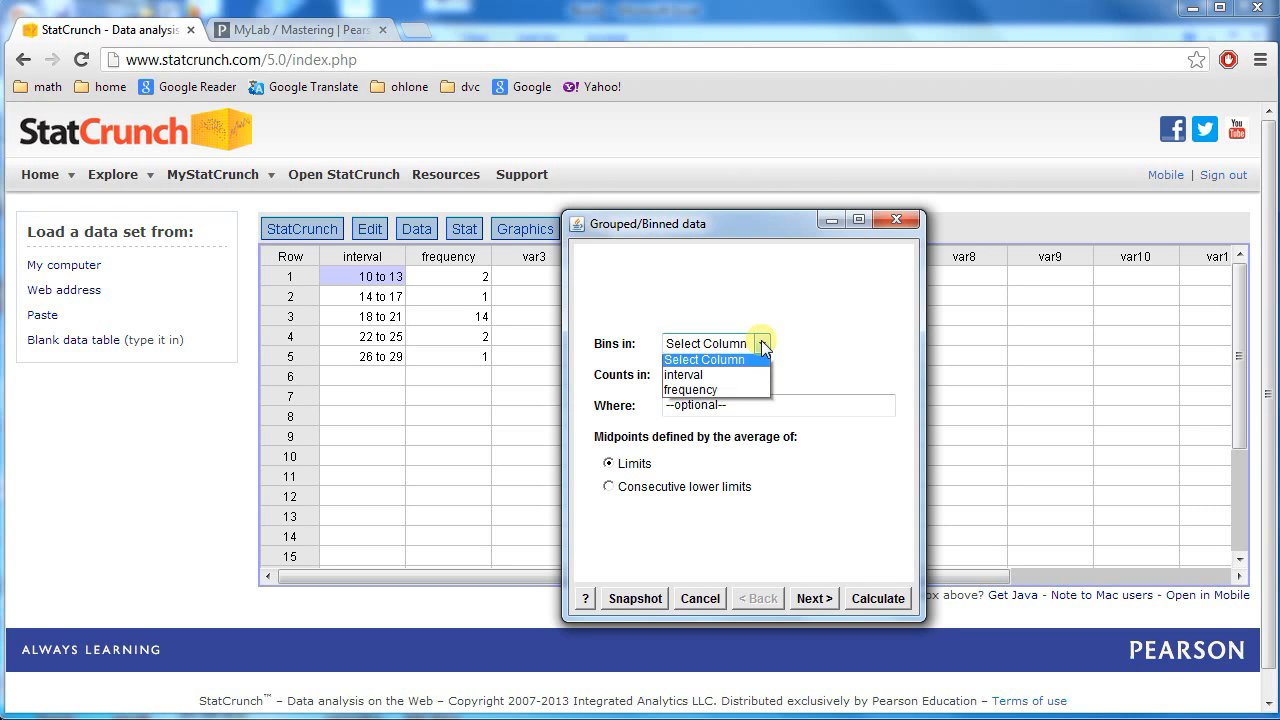
left_click(735, 372)
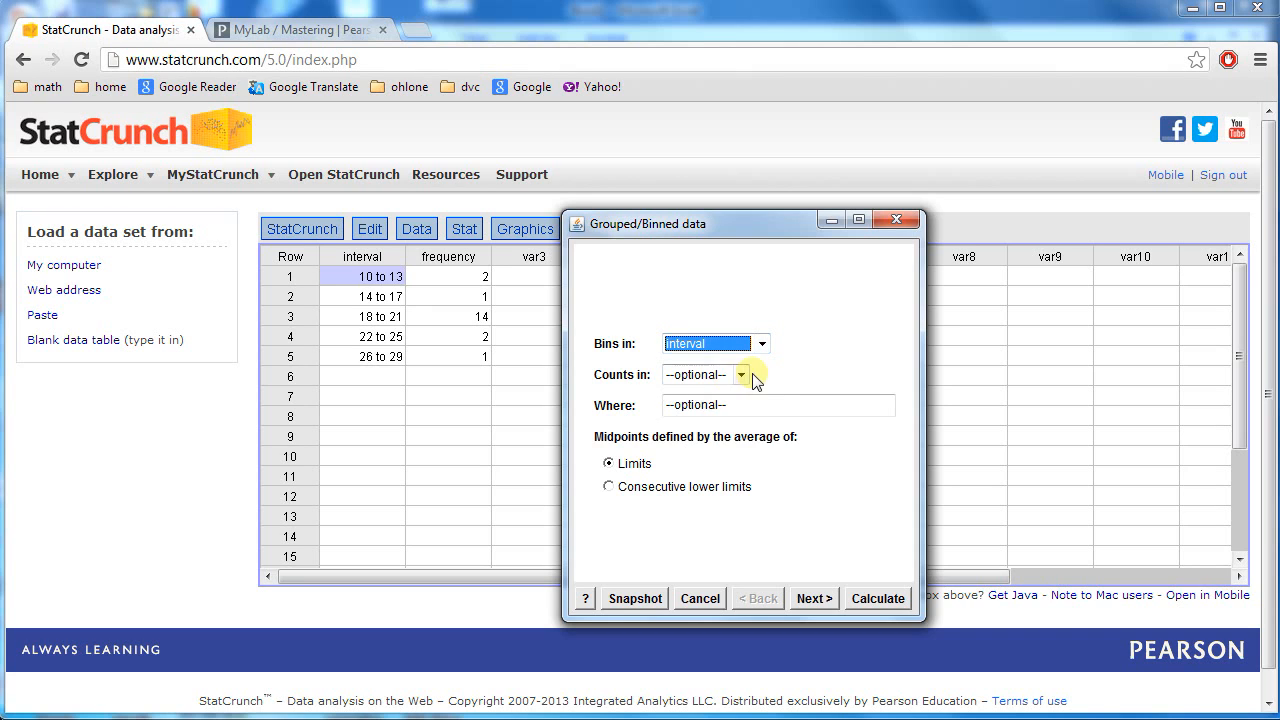
left_click(741, 375)
left_click(737, 409)
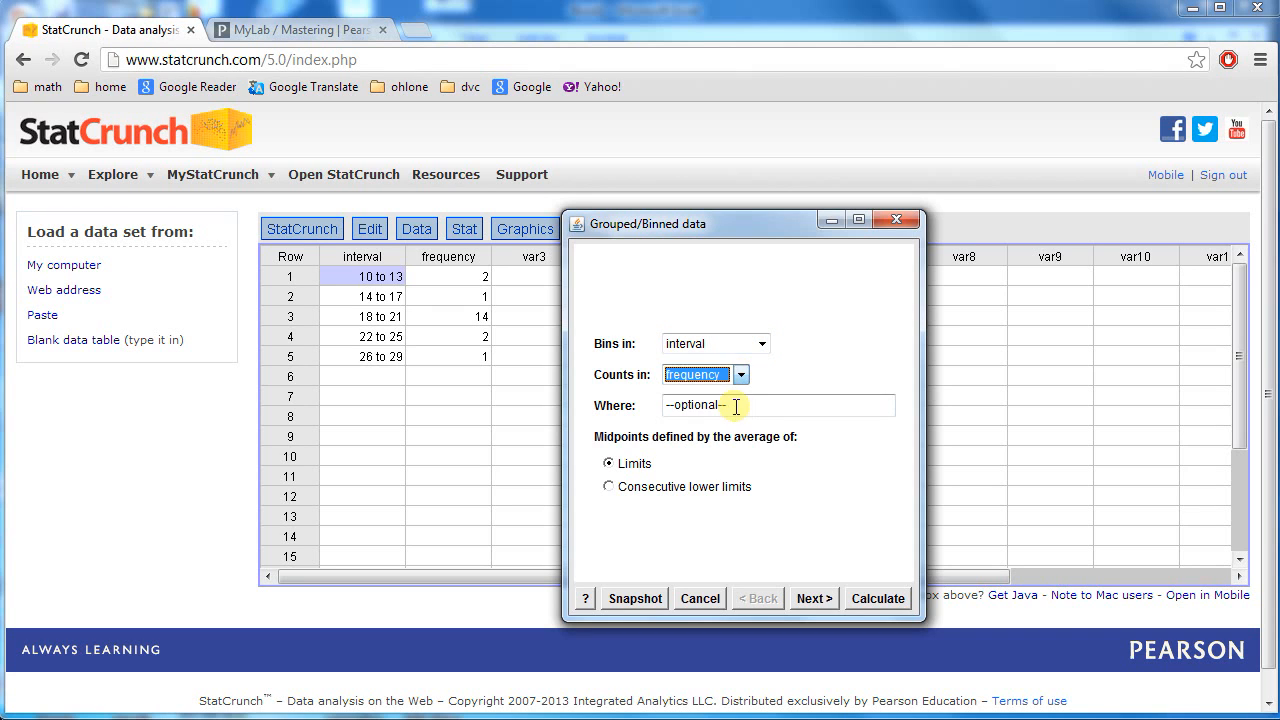
Preview the statistics choices and return to the bins and counts settings, twice.
left_click(813, 598)
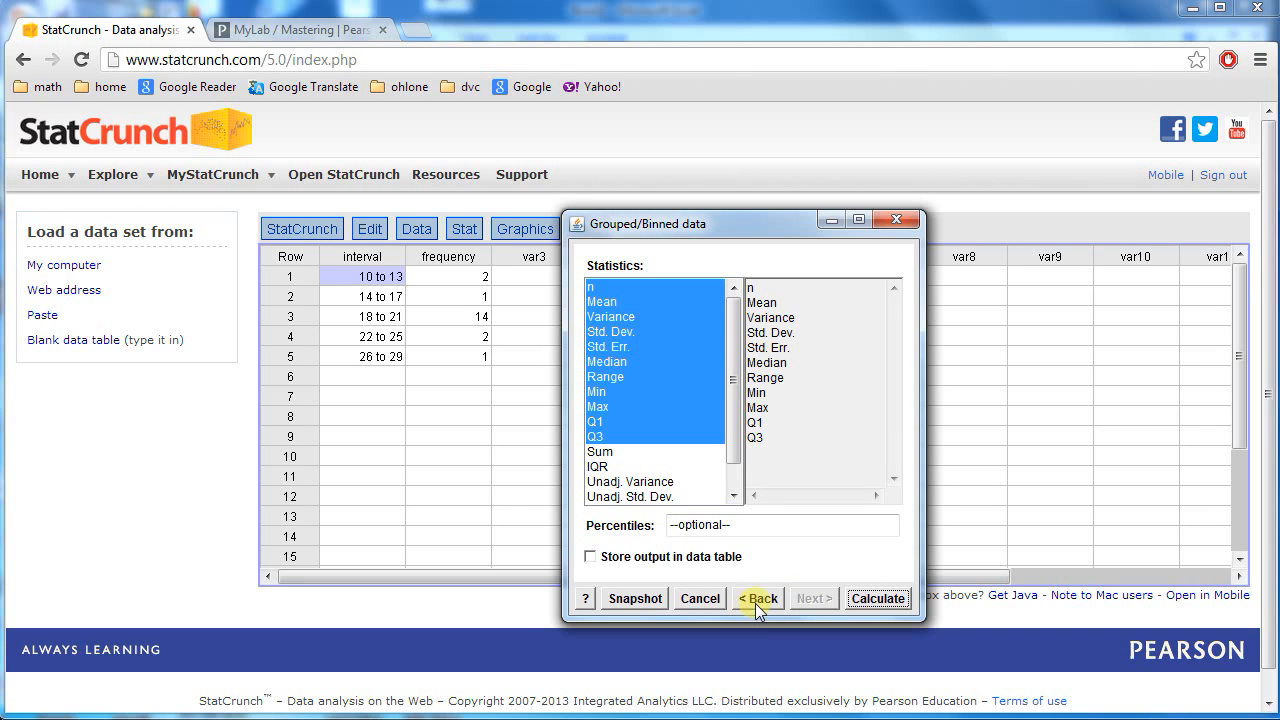
left_click(757, 600)
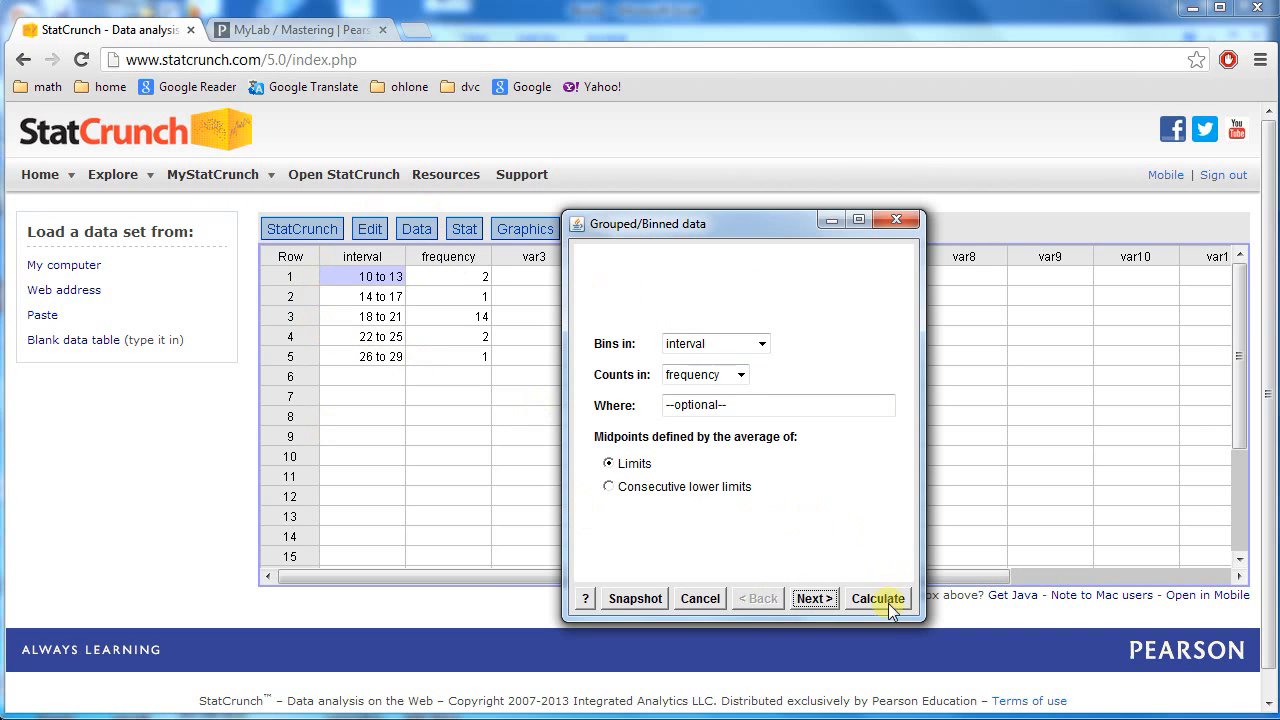
left_click(812, 599)
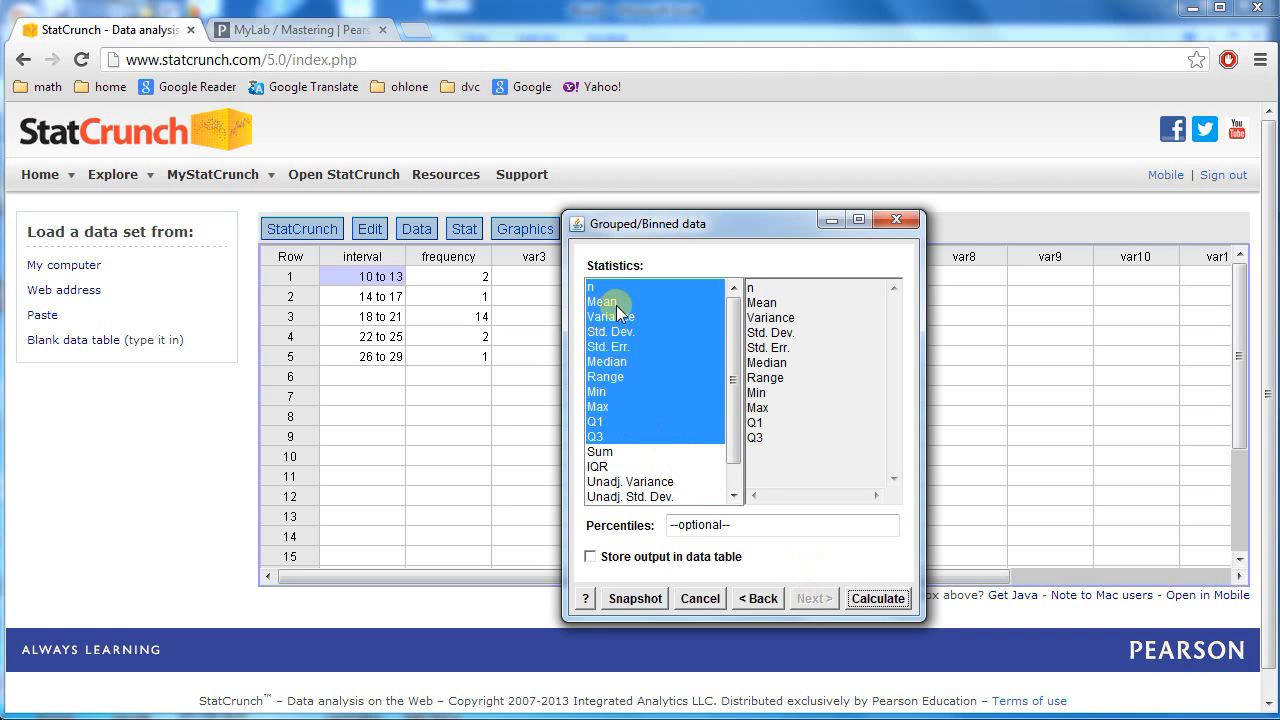
left_click(759, 599)
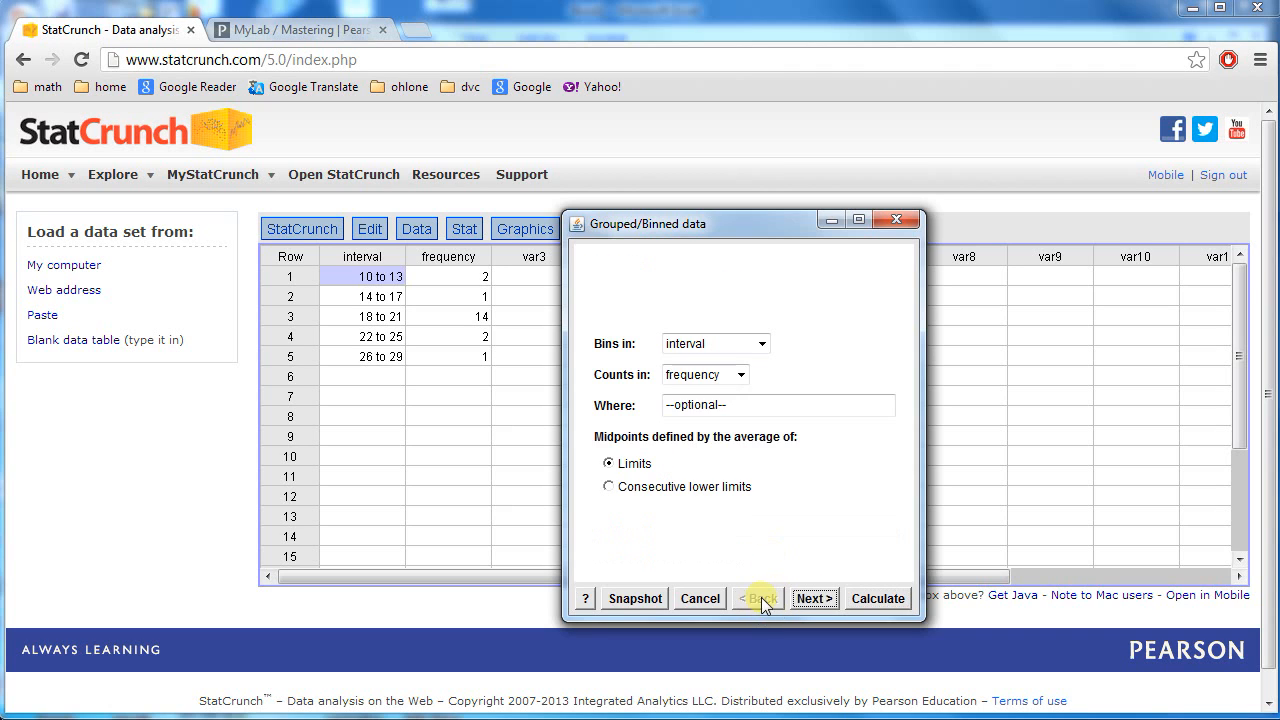
Calculate the grouped summary: n 20, mean 19.3, std. dev. 3.5481648, median 19.5.
left_click(872, 599)
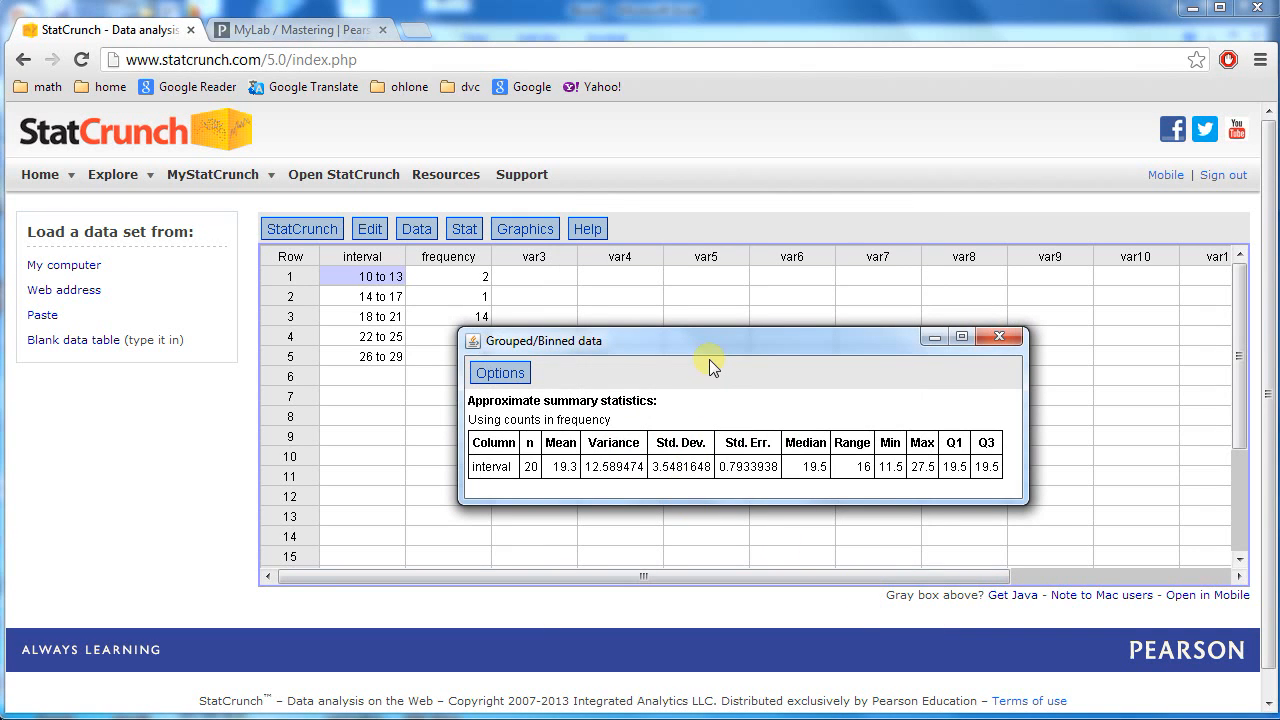